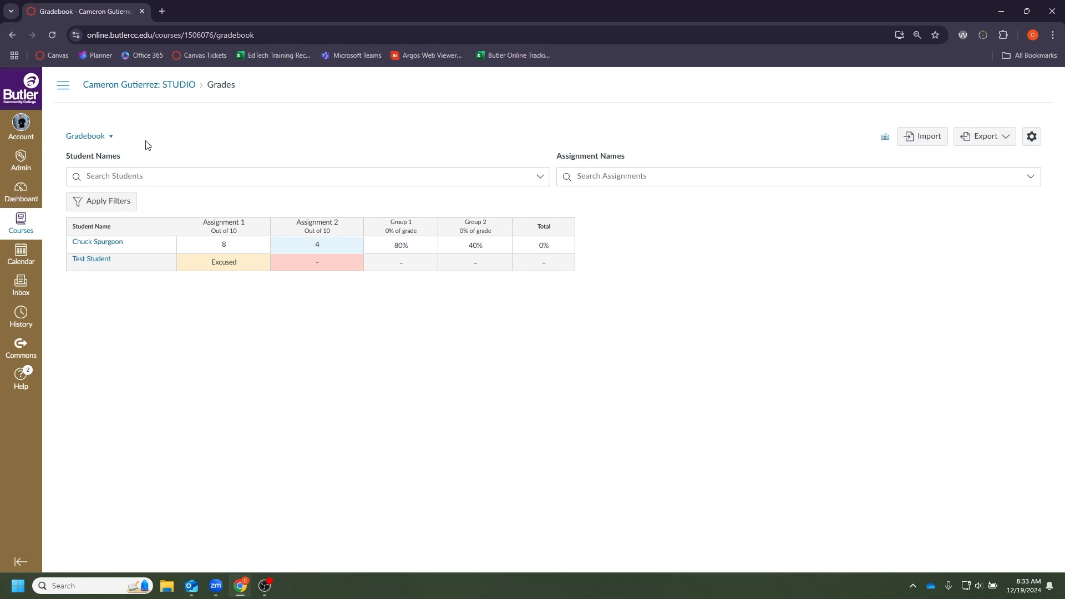
- Examine the course's Gradebook History of grade changes and return to the Traditional Gradebook view
click(111, 139)
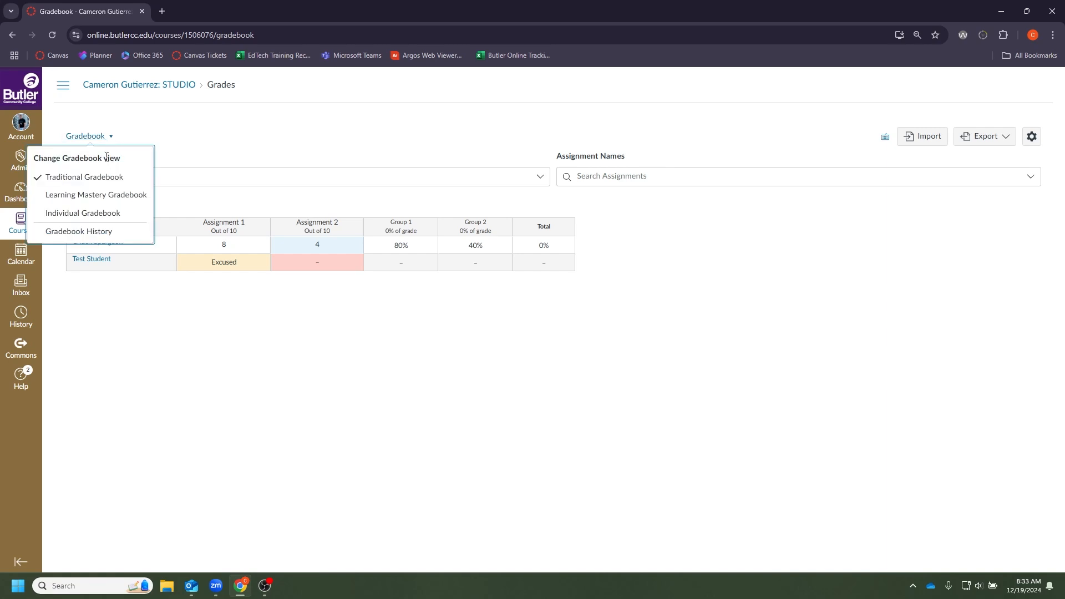
click(131, 240)
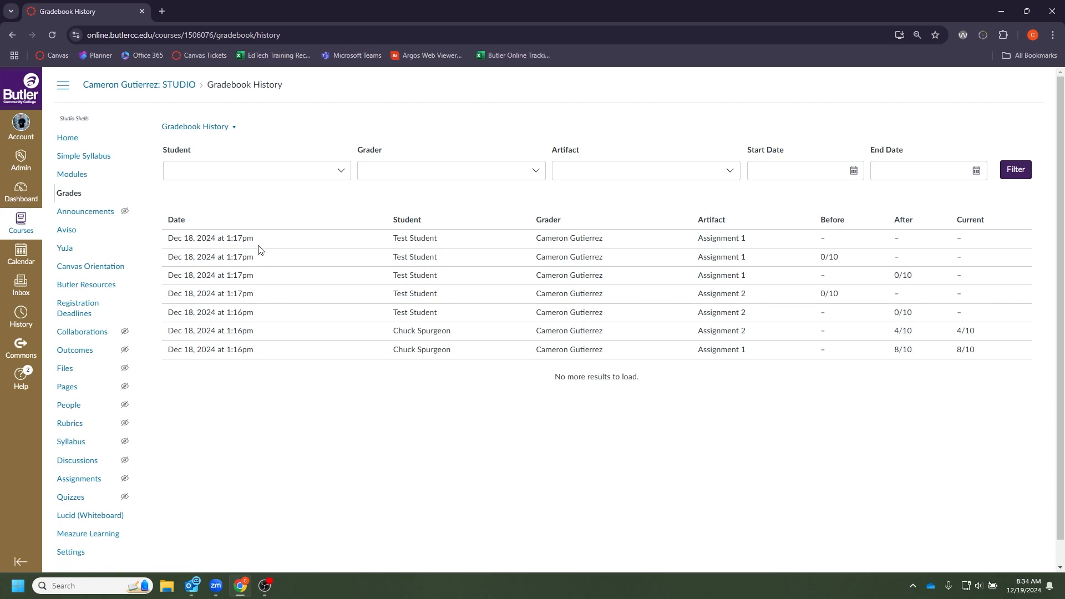
click(216, 132)
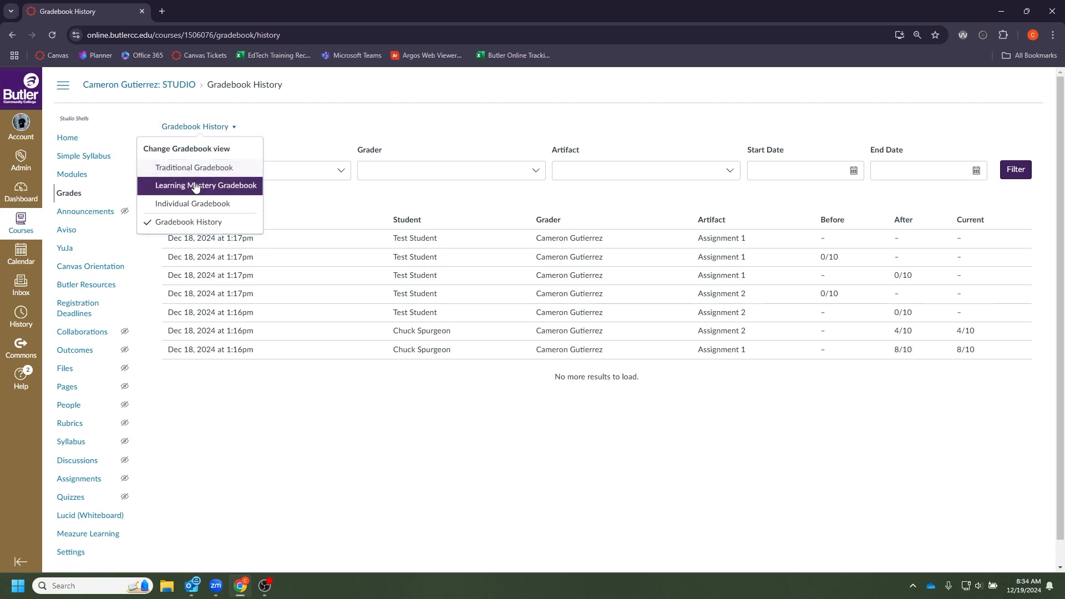
click(205, 167)
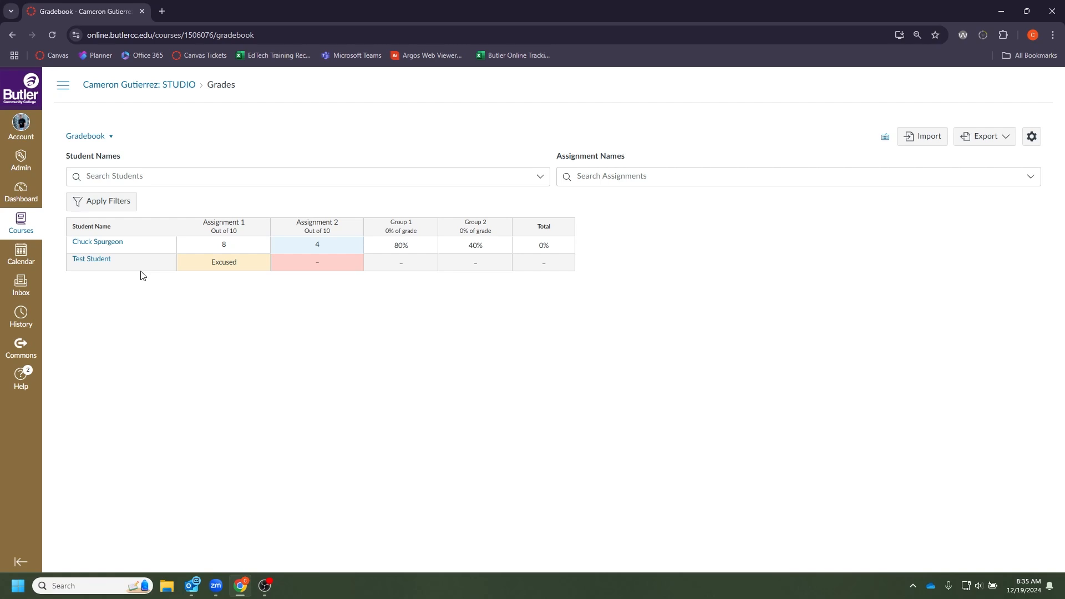
- Review the Student Name column's sorting and secondary info options, and include inactive and concluded enrollments in the list
mouse_move(163, 233)
click(167, 228)
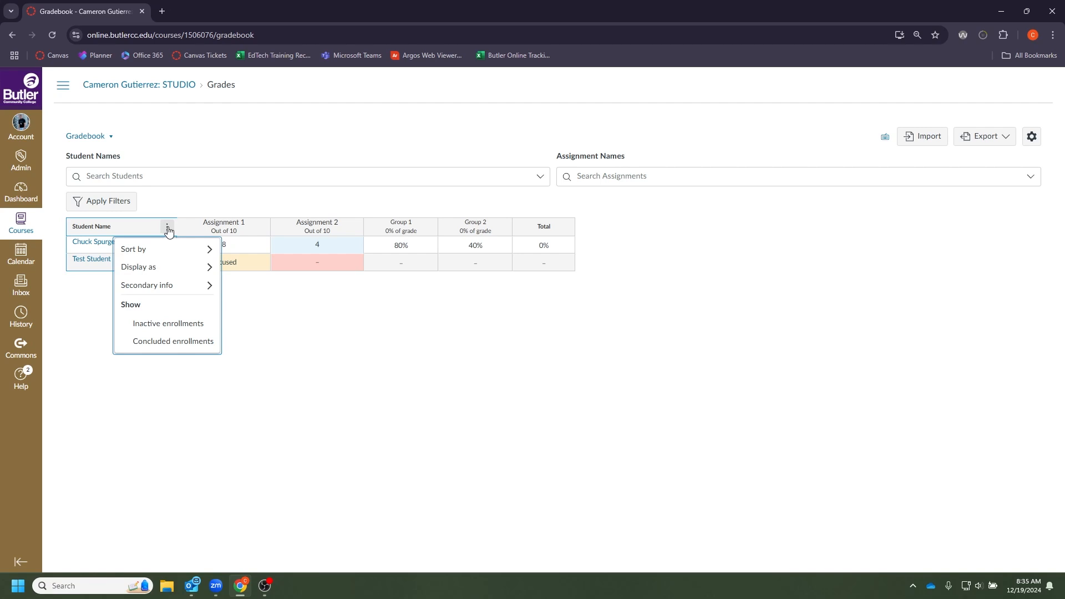
mouse_move(170, 249)
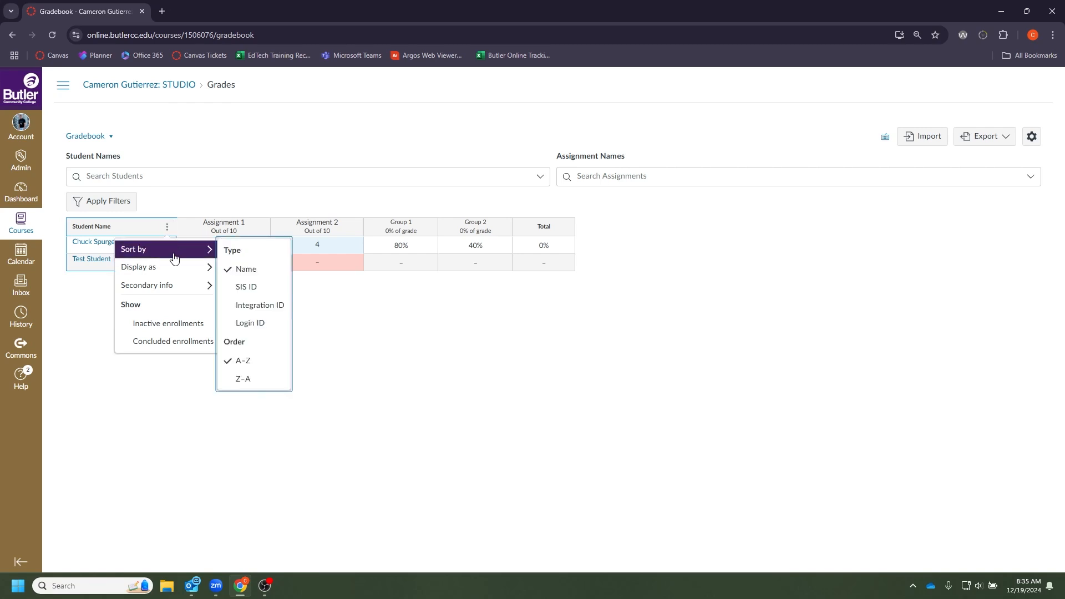
mouse_move(172, 266)
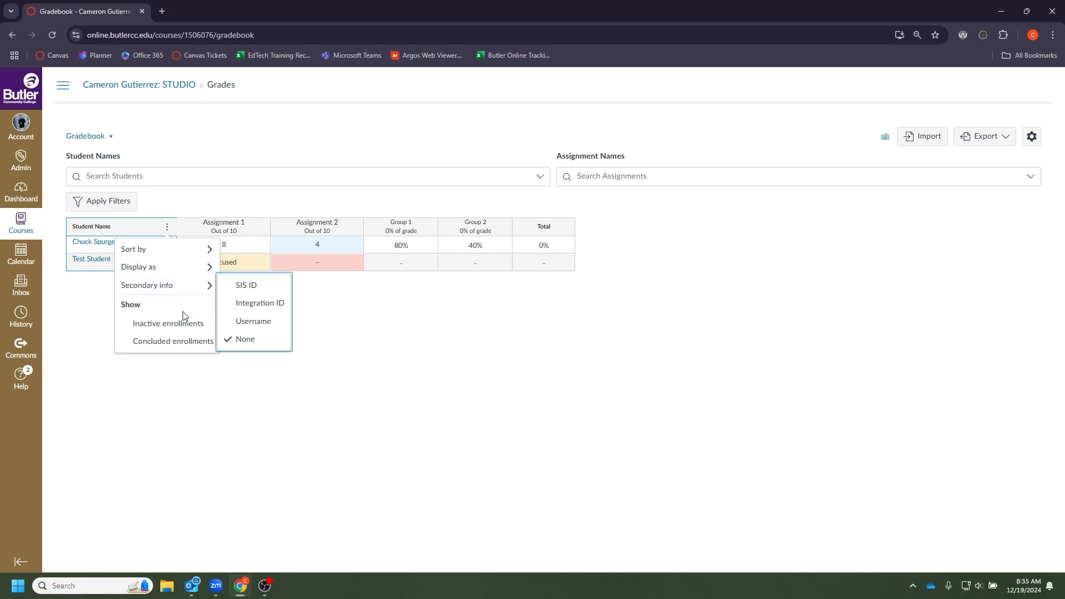
click(203, 331)
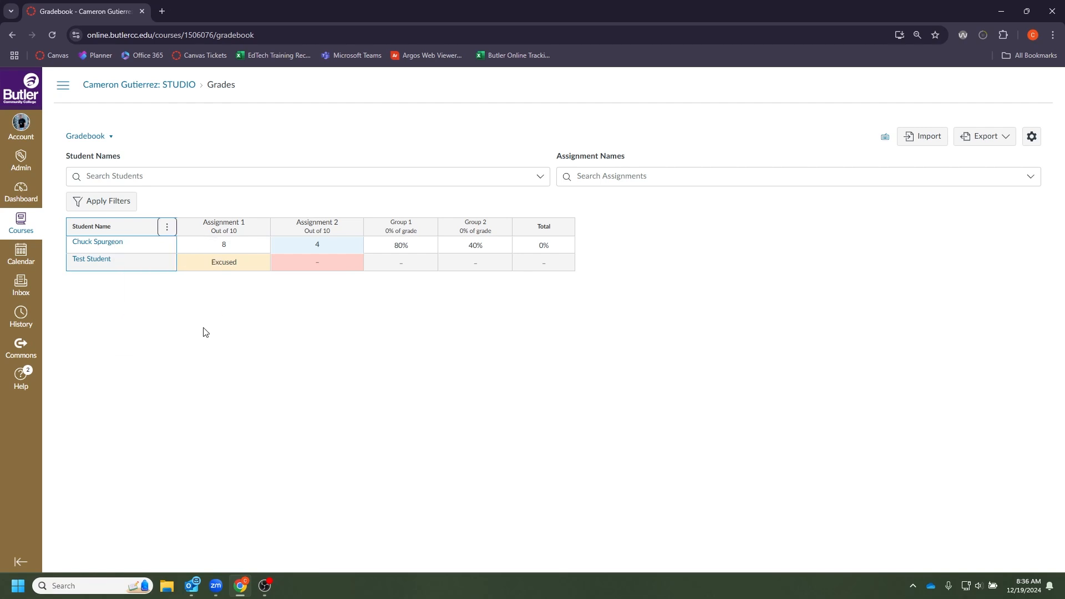
click(166, 226)
click(155, 348)
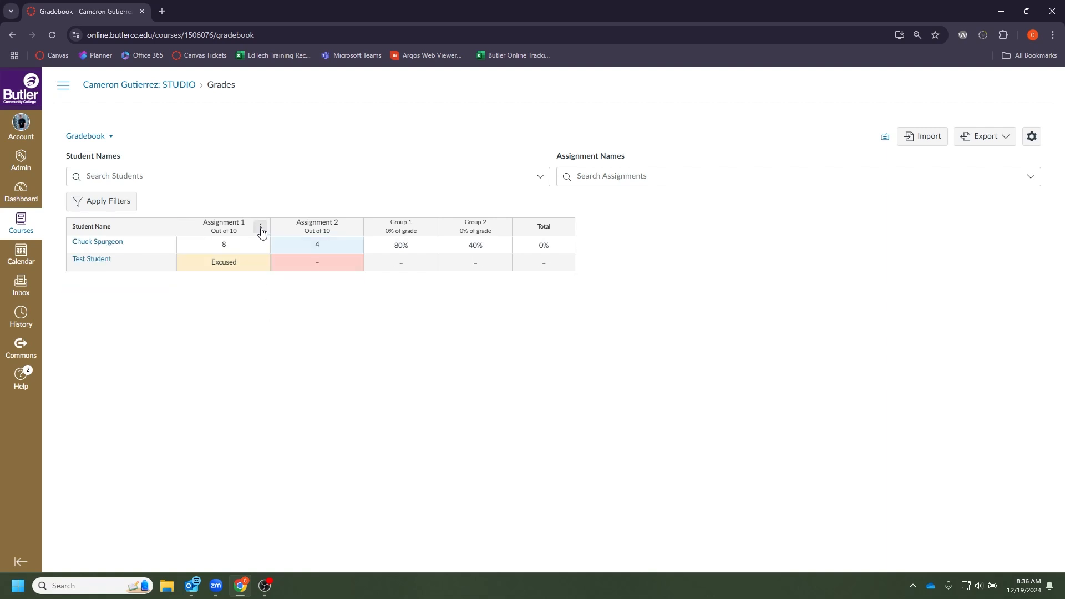
- Start a message to all students who have submitted Assignment 1 and expand the full recipient list
click(261, 227)
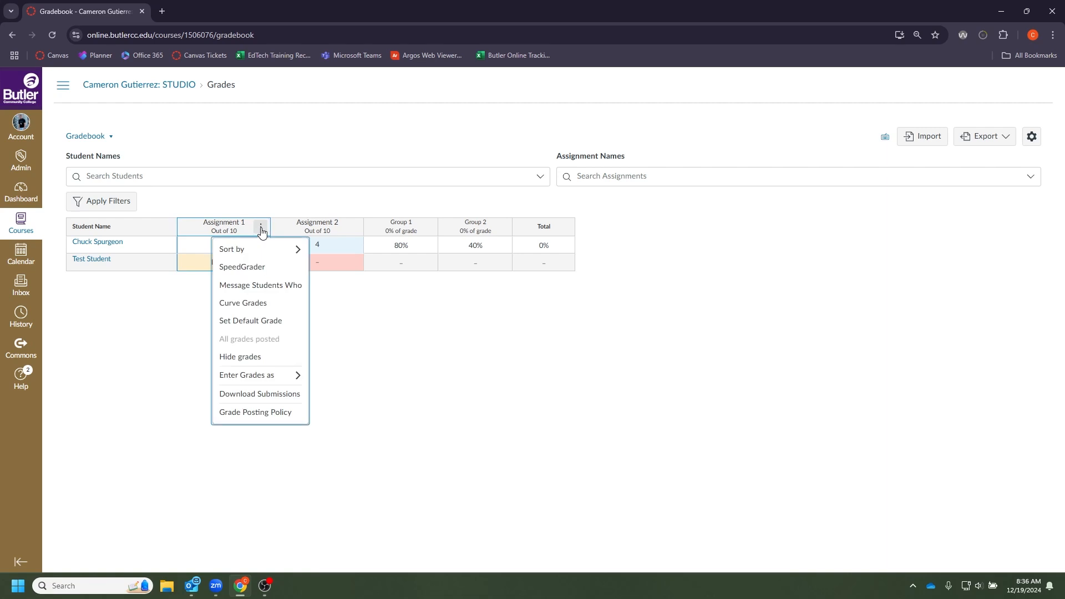
mouse_move(270, 257)
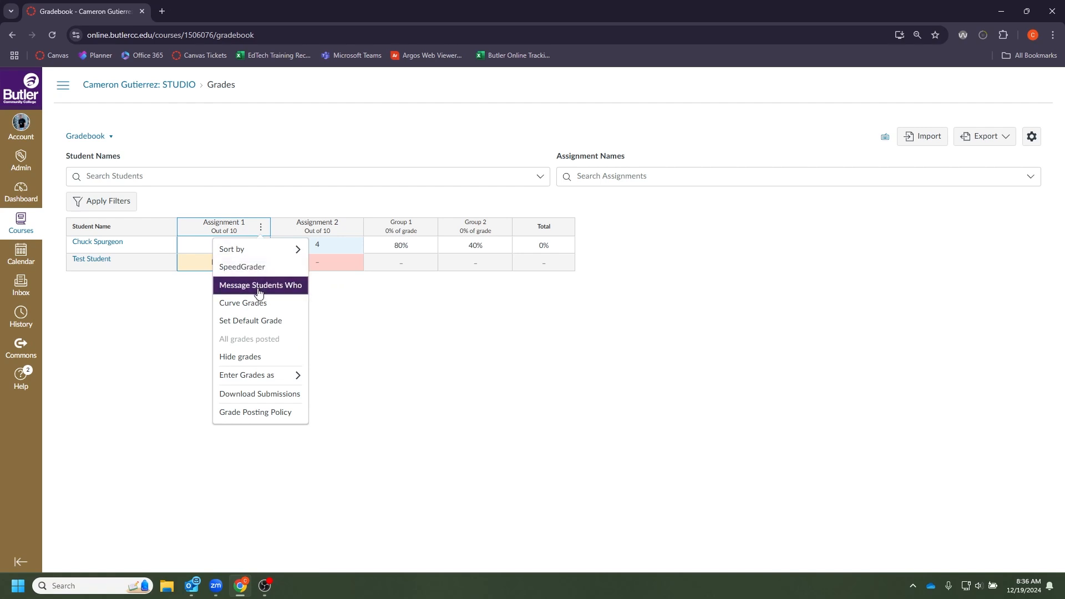
click(259, 286)
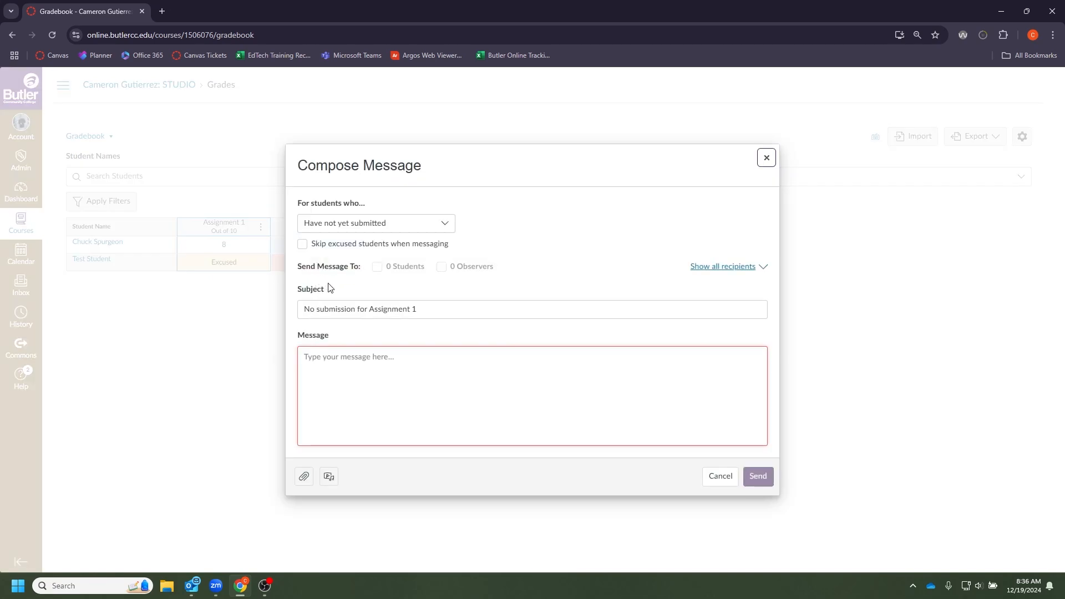
click(393, 225)
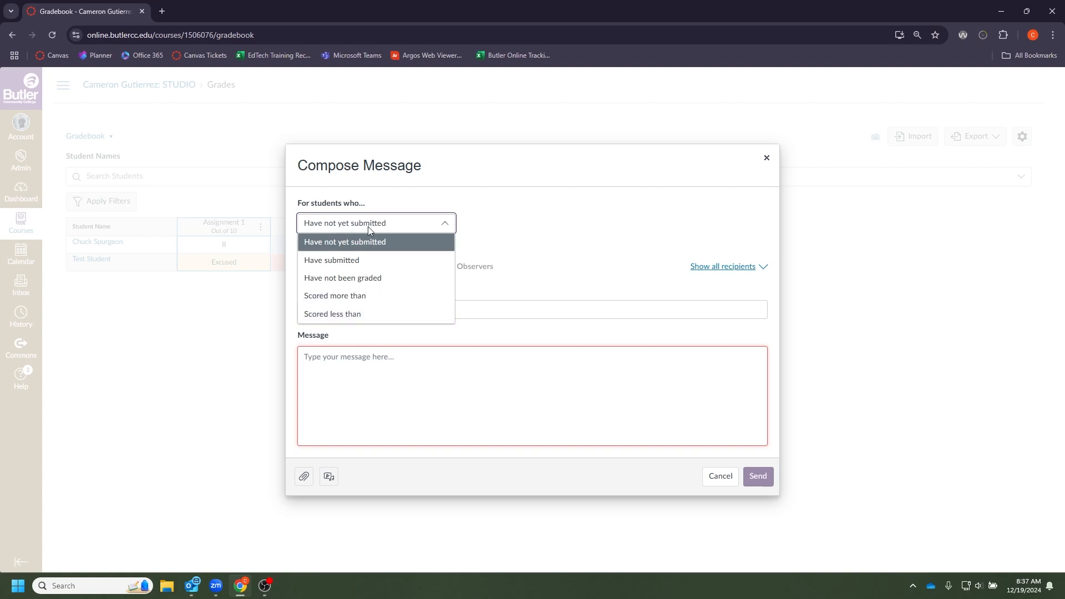
click(361, 265)
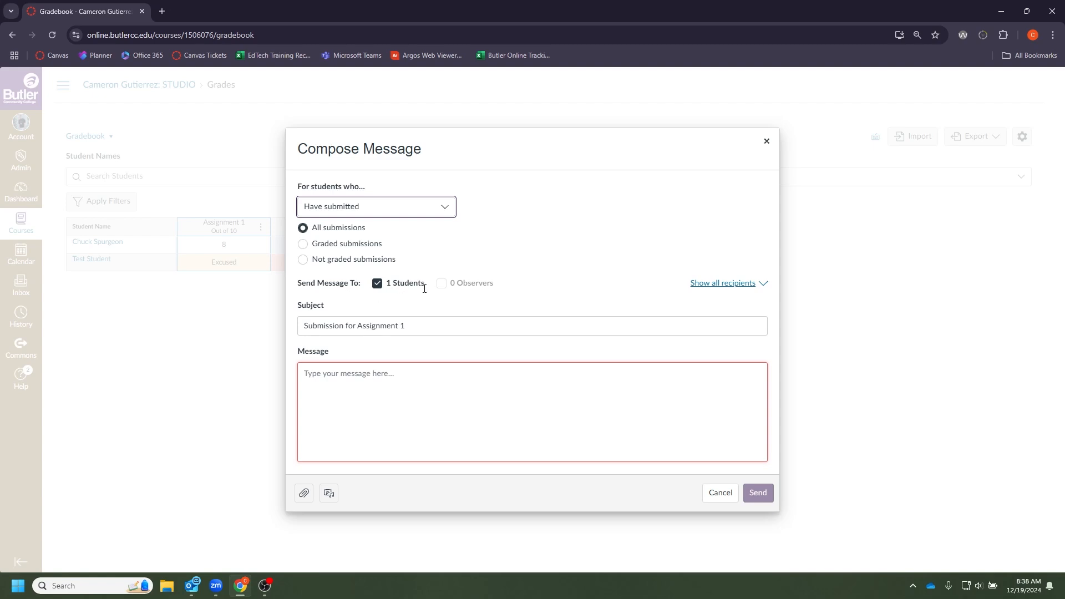
click(697, 290)
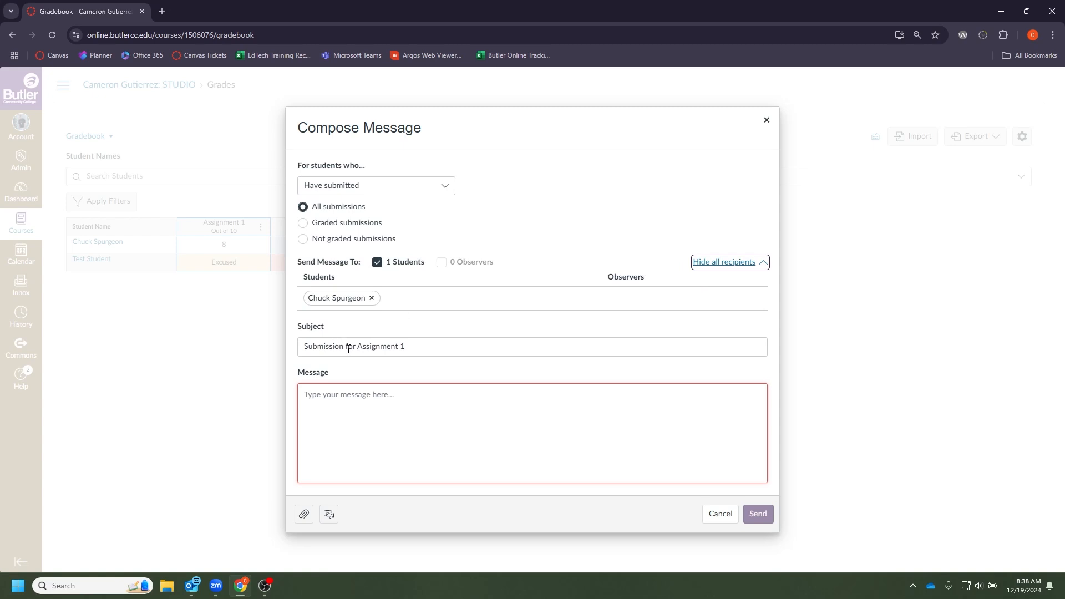
- Write "Great work!" as the message body, keep the subject "Submission for Assignment 1", and send it
click(434, 347)
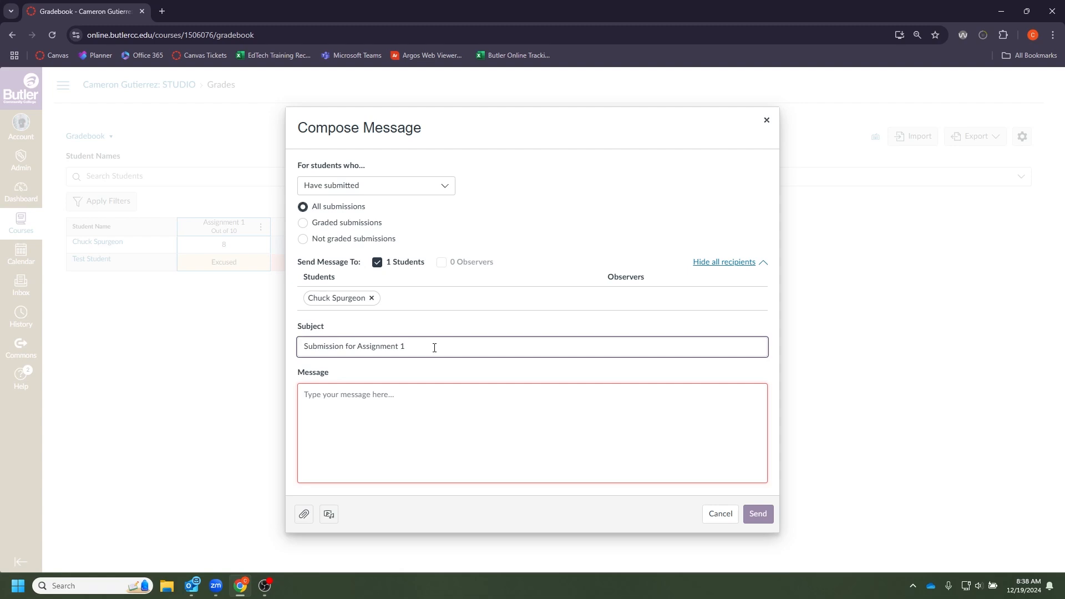
click(403, 405)
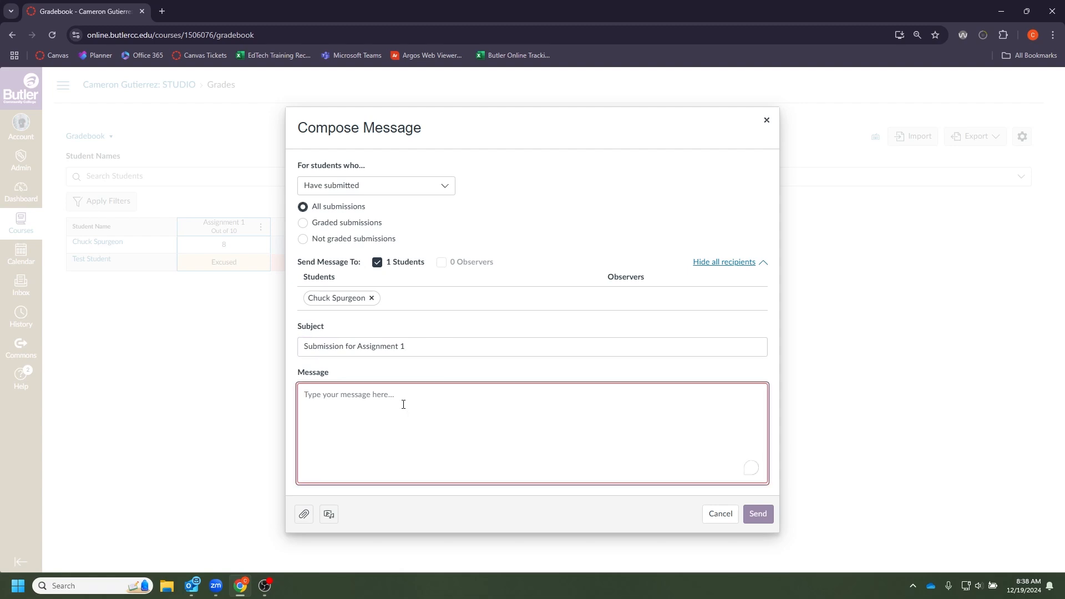
text(Great)
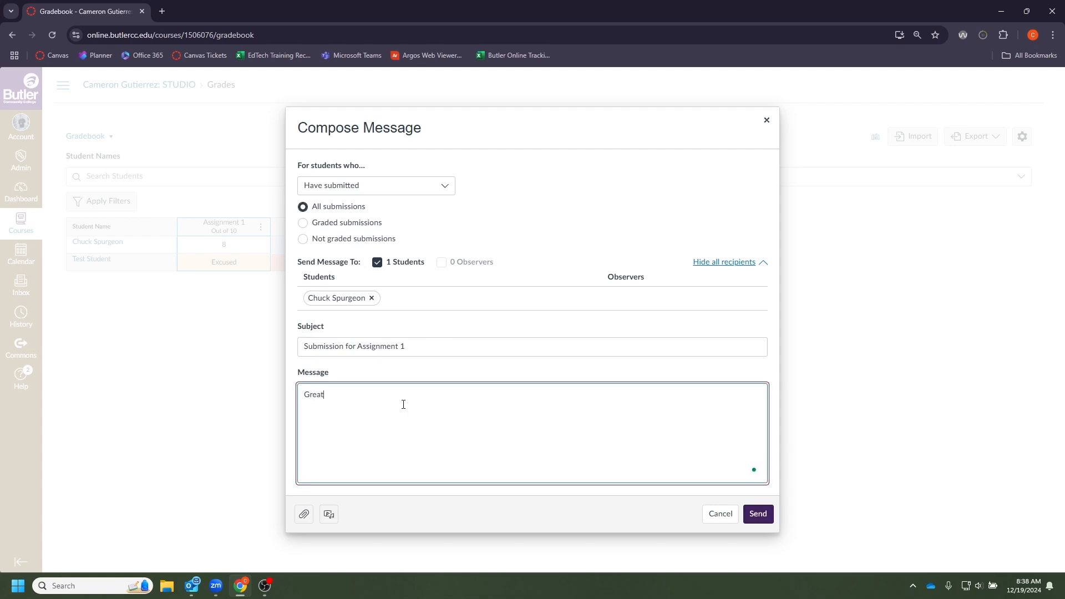
text( work!)
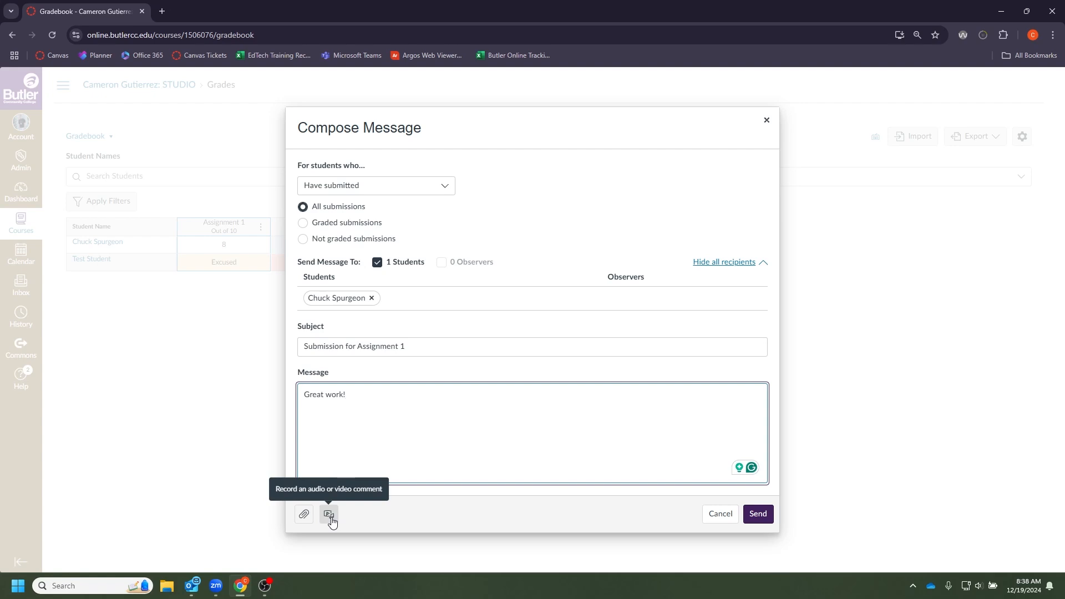
click(759, 516)
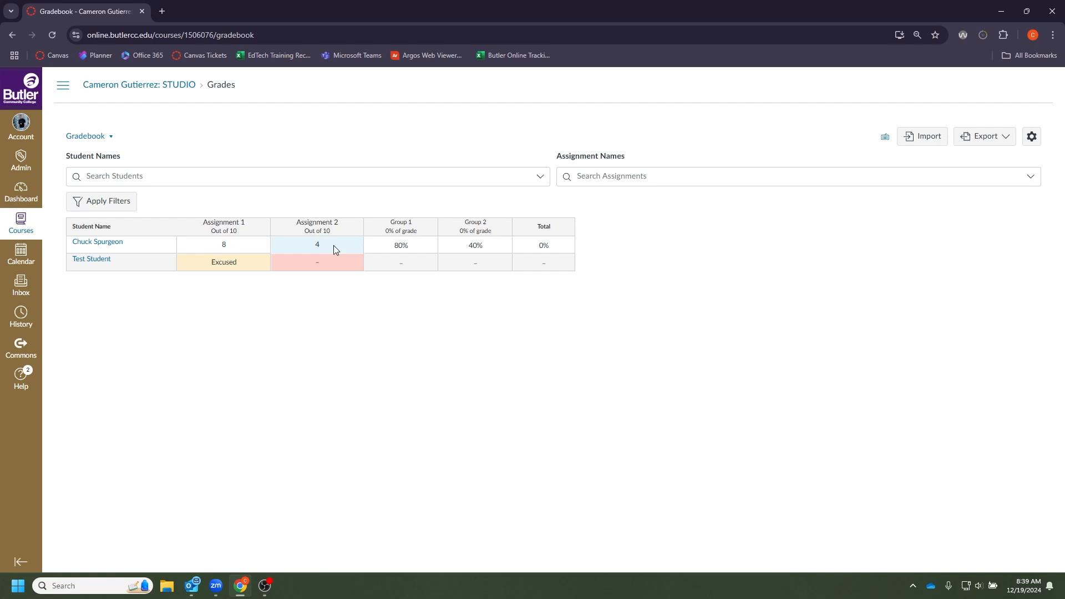
- Submit the comment "Great work!" in the grade details of the first student's Assignment 1
click(249, 249)
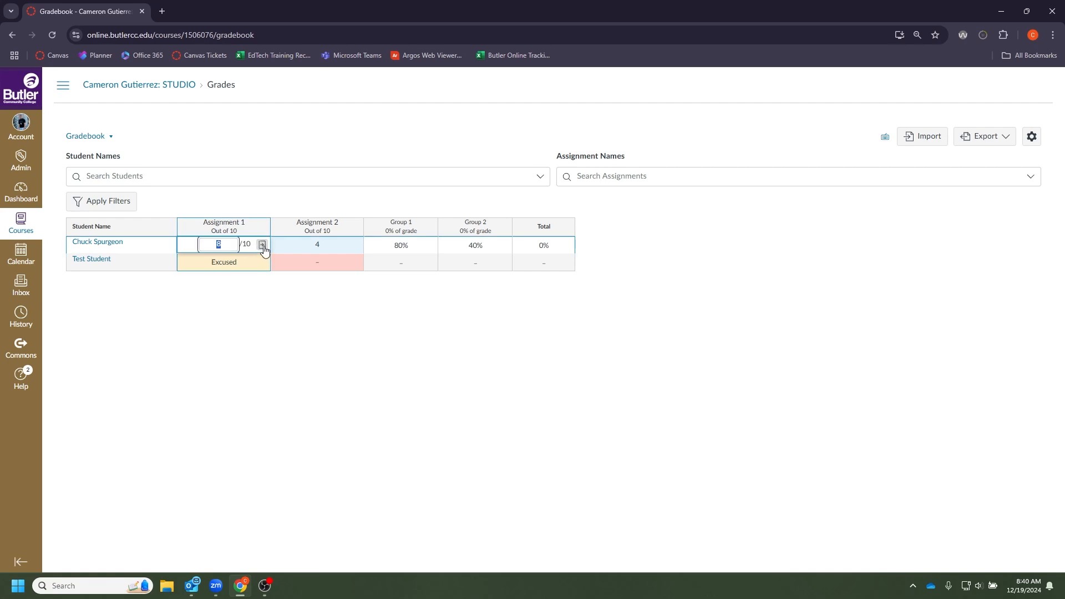
click(261, 246)
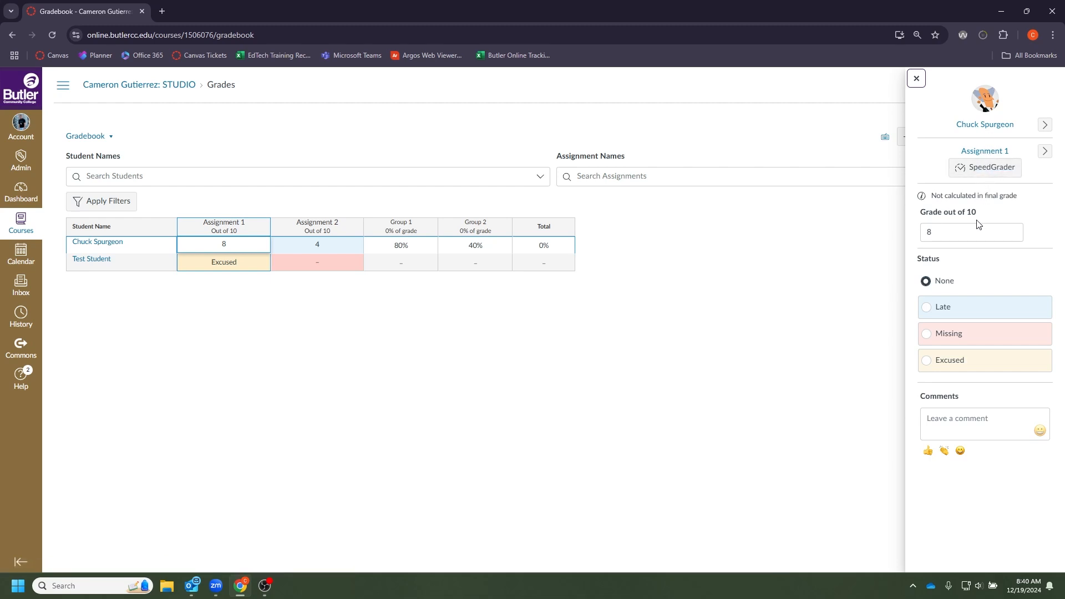
click(968, 430)
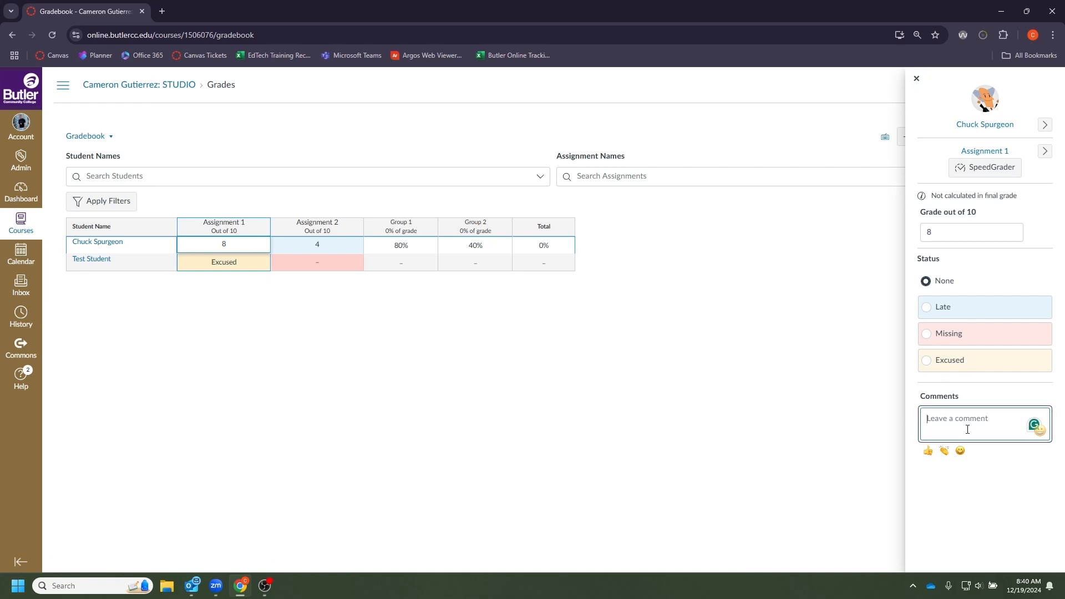
text(Great work!)
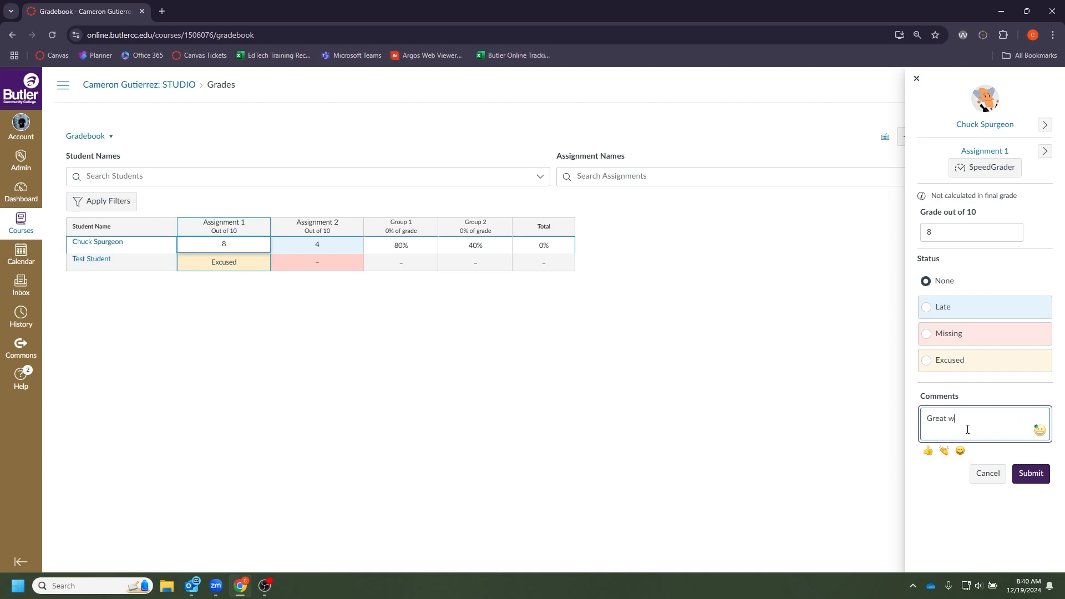
click(1036, 476)
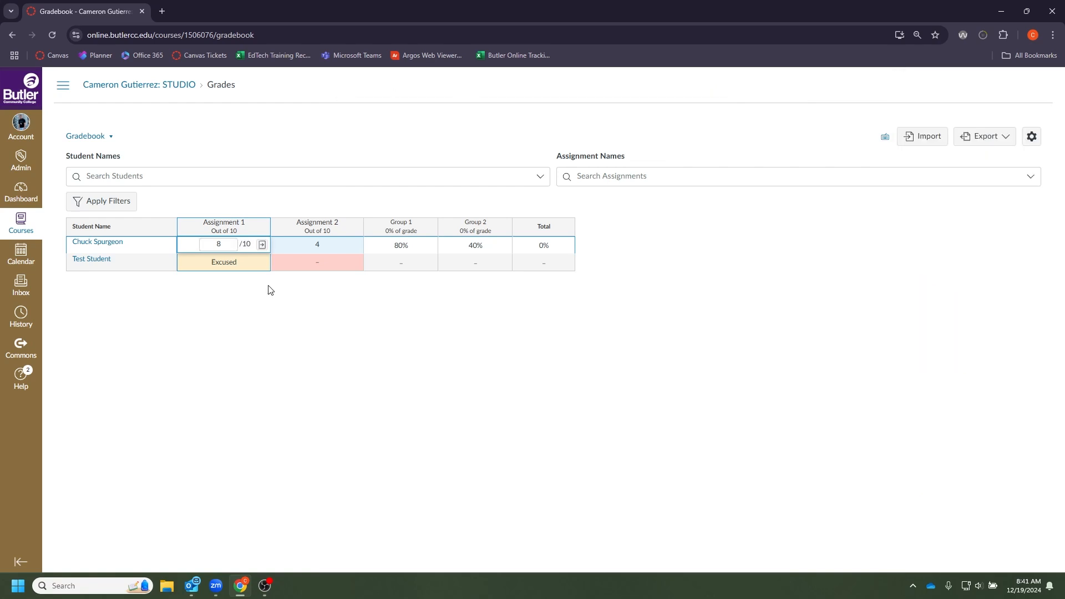
- Change the first student's Assignment 1 grade to 10
click(225, 246)
text(10)
click(274, 350)
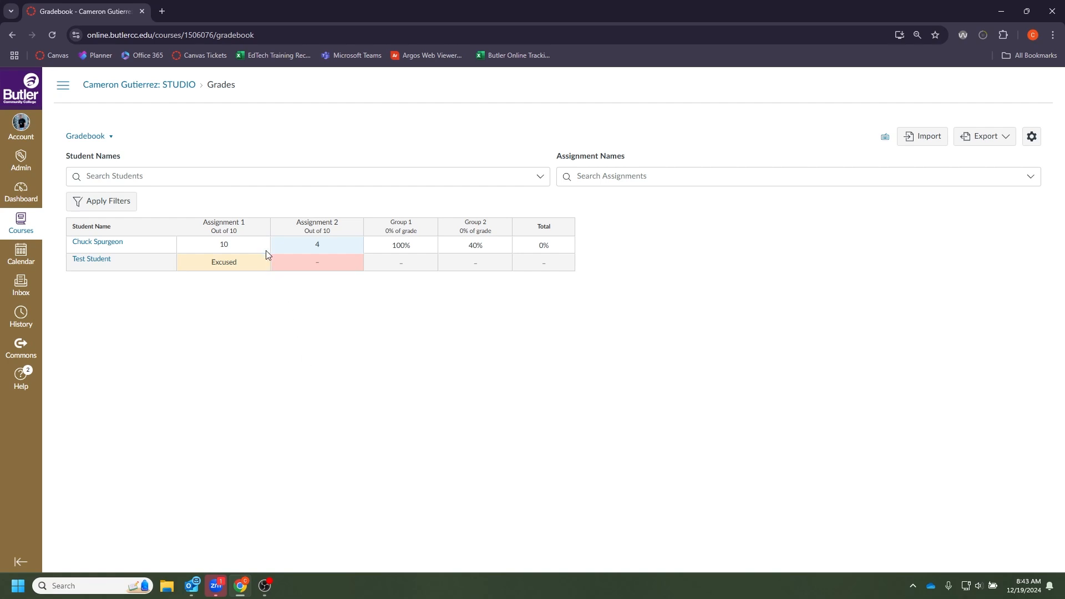
- Examine the Assignment 1 column options for hiding grades, entering grades, downloading submissions and setting the grade posting policy
click(260, 228)
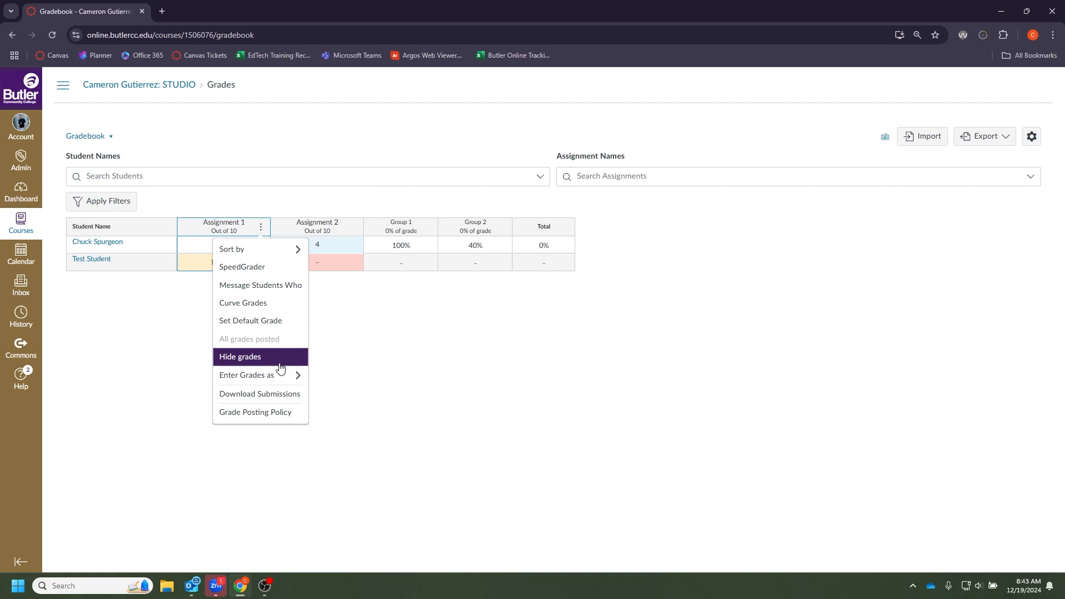
mouse_move(277, 378)
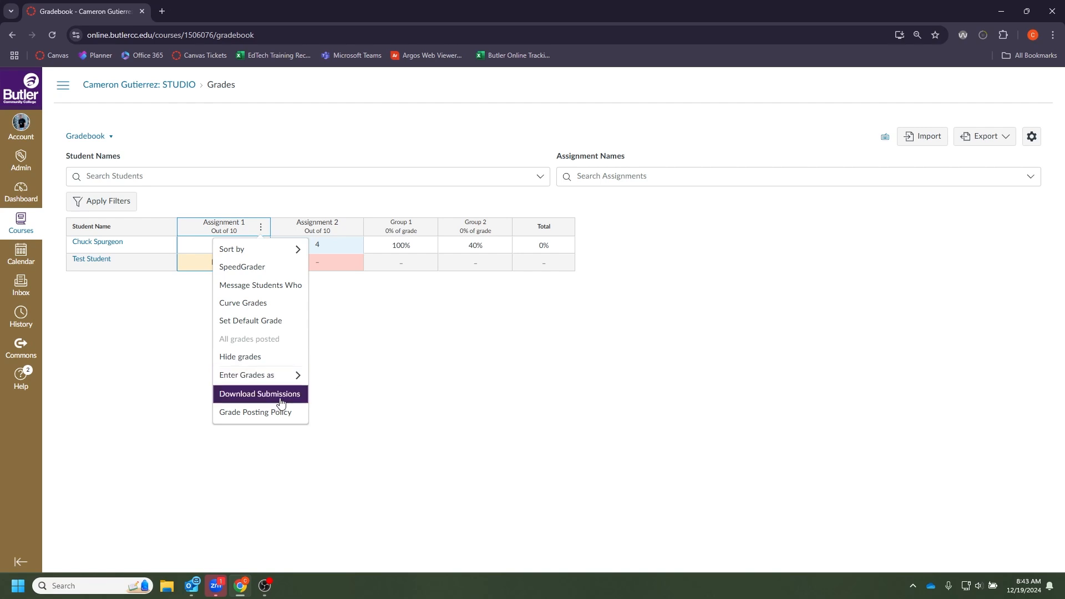
click(271, 444)
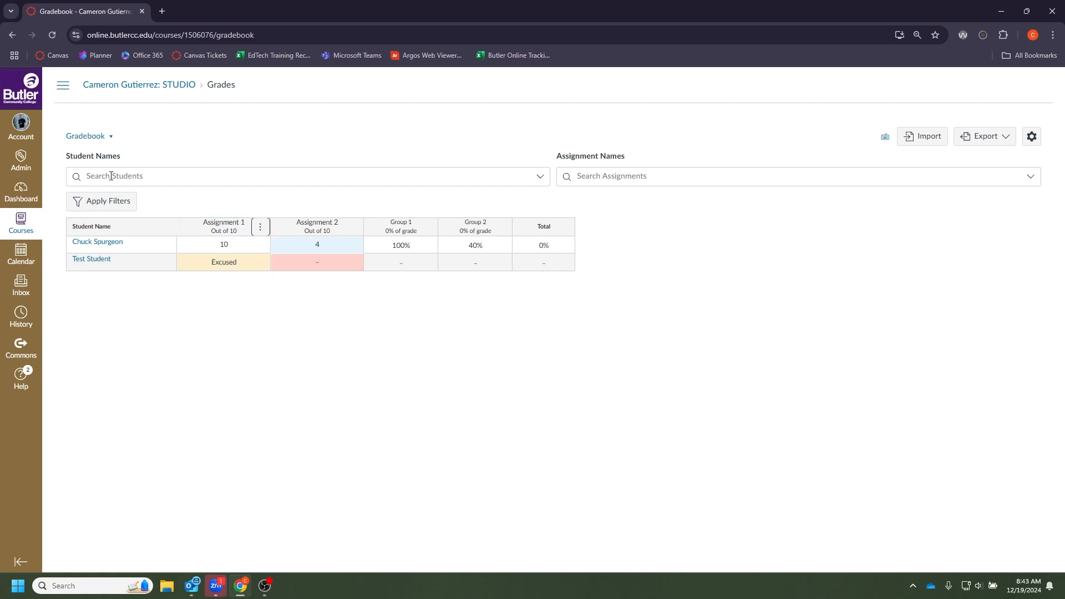
- Filter the gradebook to the first student by name, add Test Student to the filter, and remove Test Student again
click(110, 176)
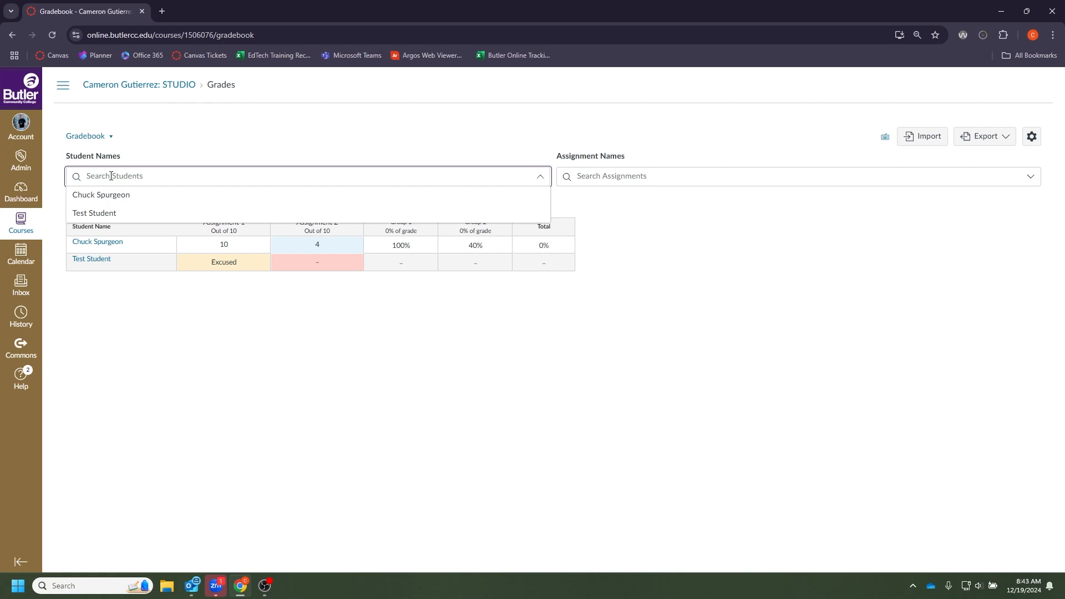
text(chuck)
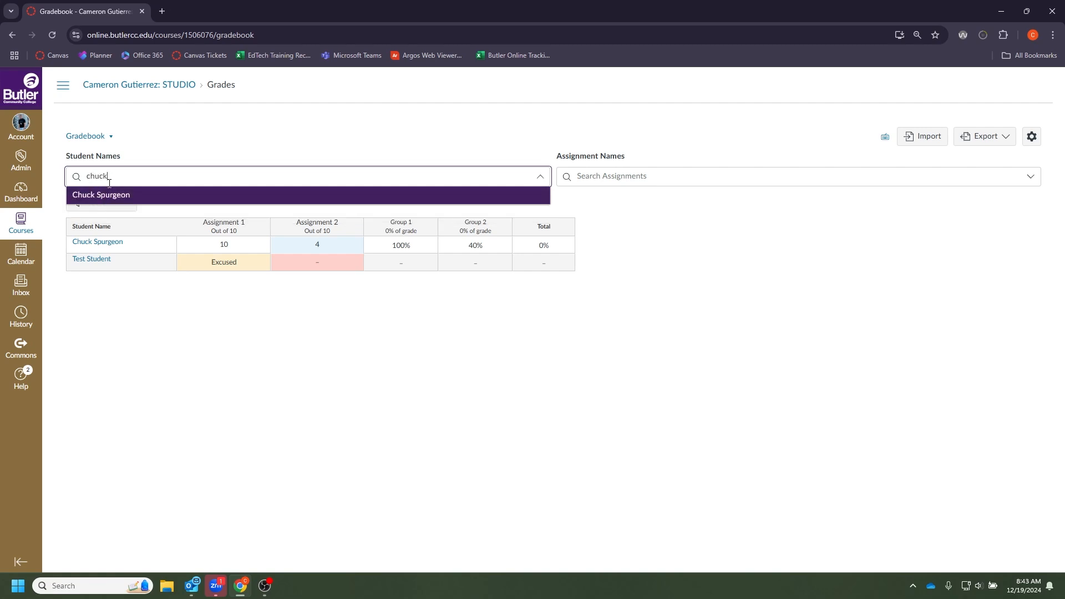
click(123, 196)
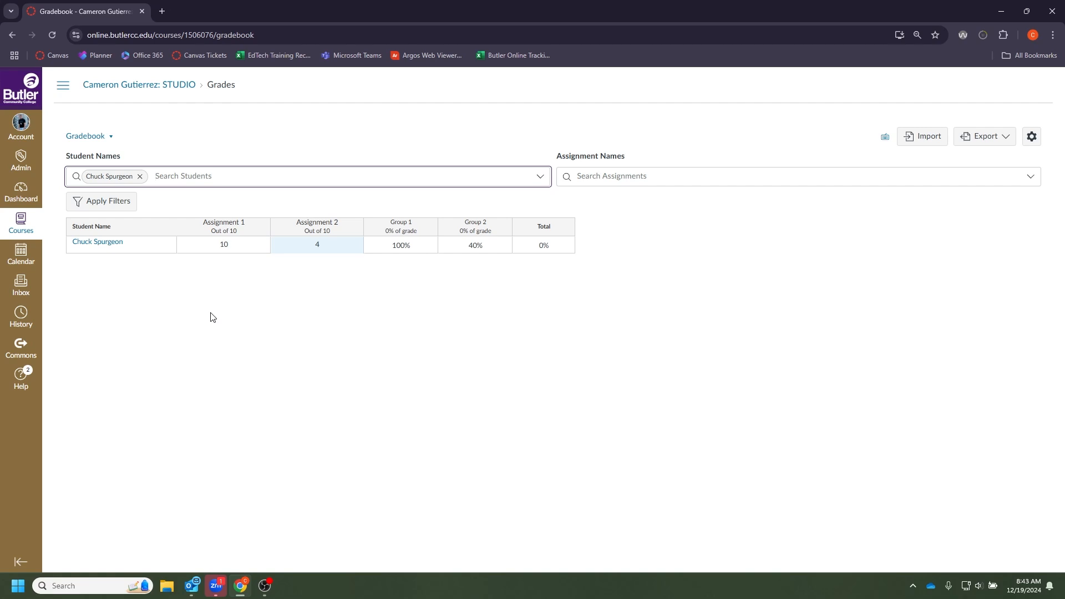
text(test)
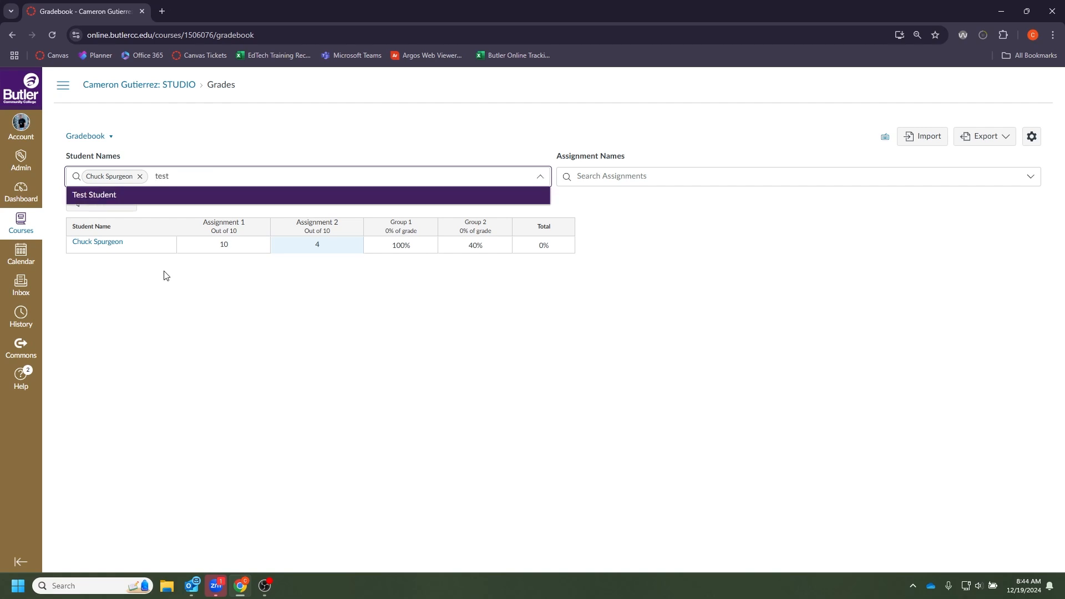
click(144, 197)
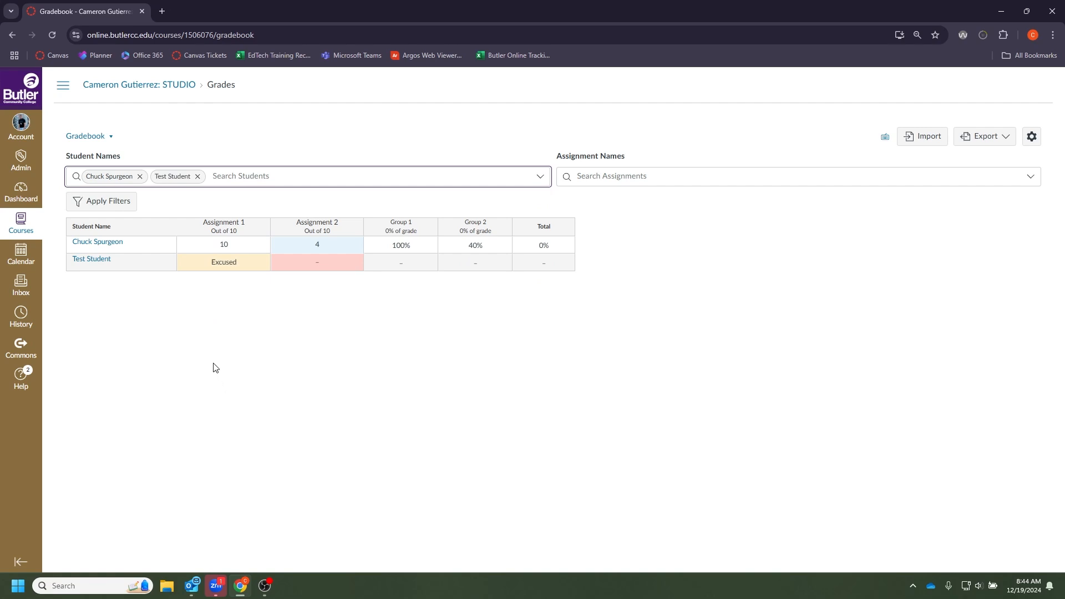
click(197, 177)
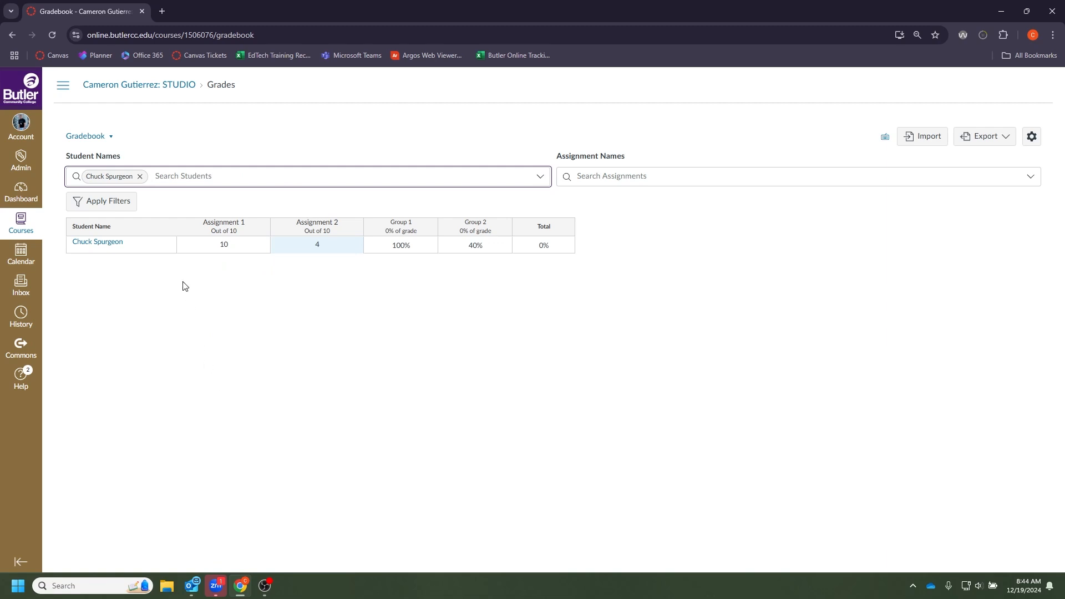
- Clear the student filter and filter the gradebook to Assignment 1
click(139, 177)
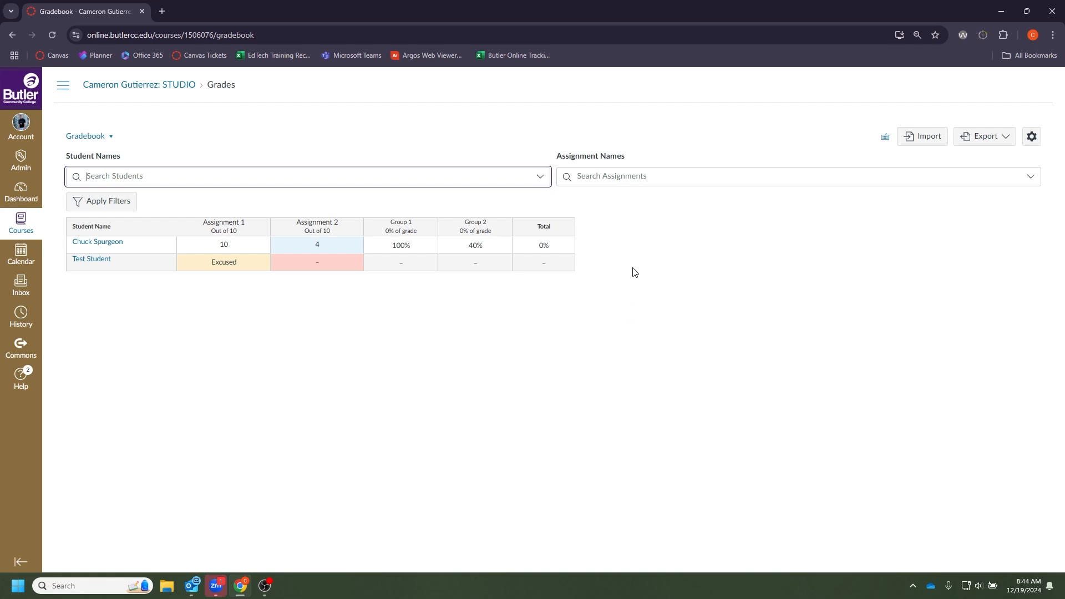
click(604, 178)
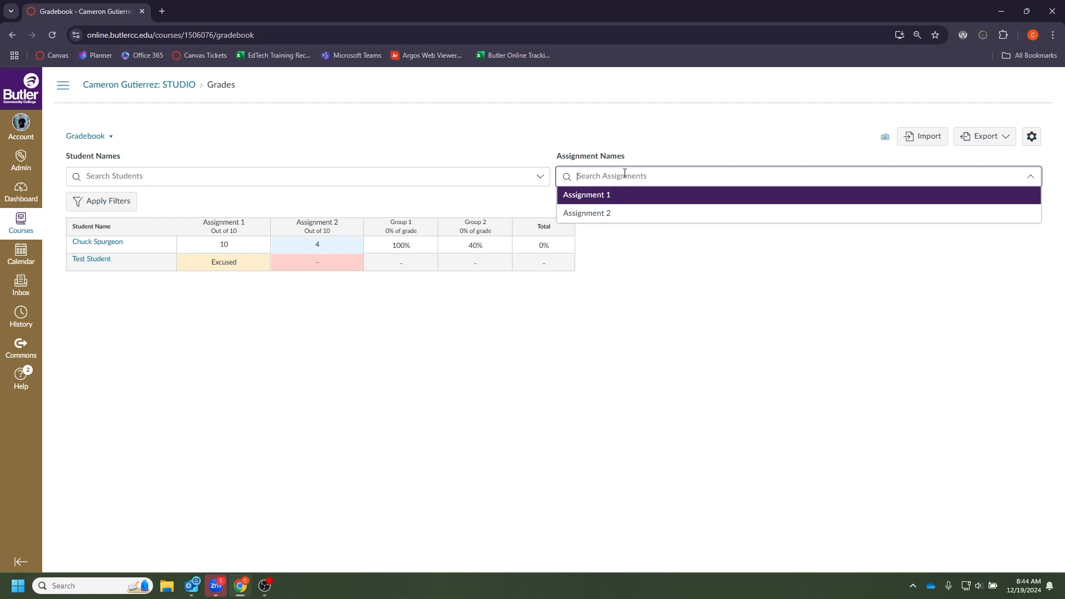
text(asis)
key(BackSpace)
text(sign)
click(619, 197)
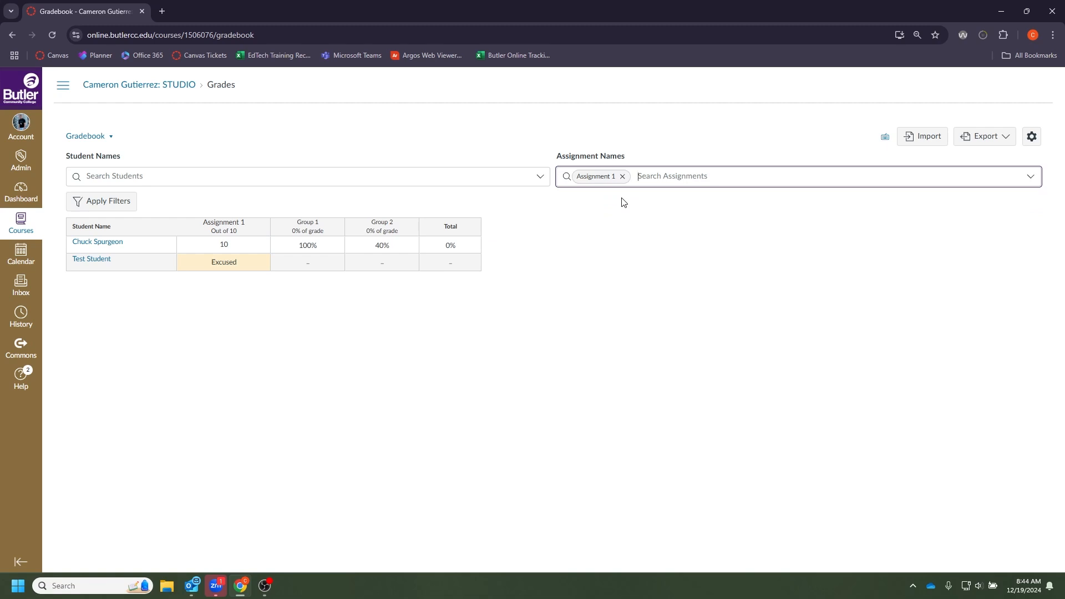
- Add Assignment 2 to the assignment filter, and remove both assignments from it again
text(assi)
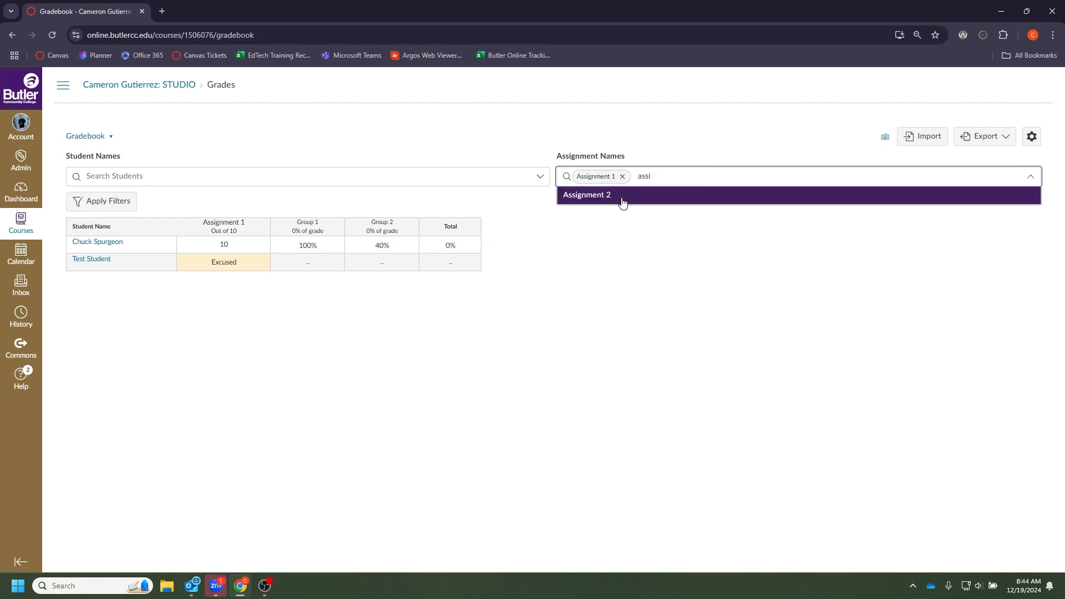
click(622, 200)
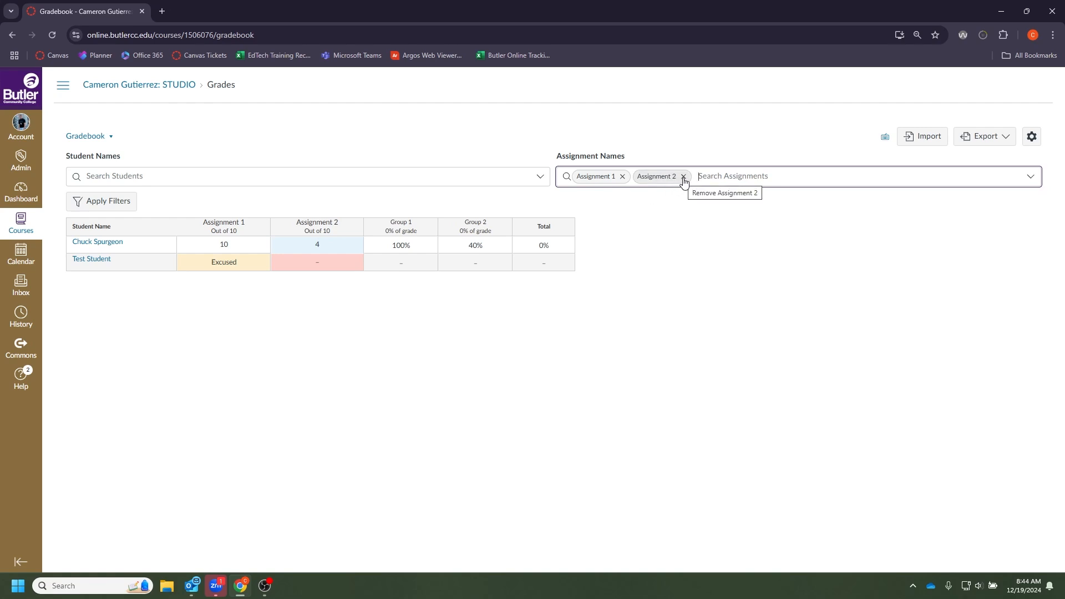
click(622, 177)
click(644, 309)
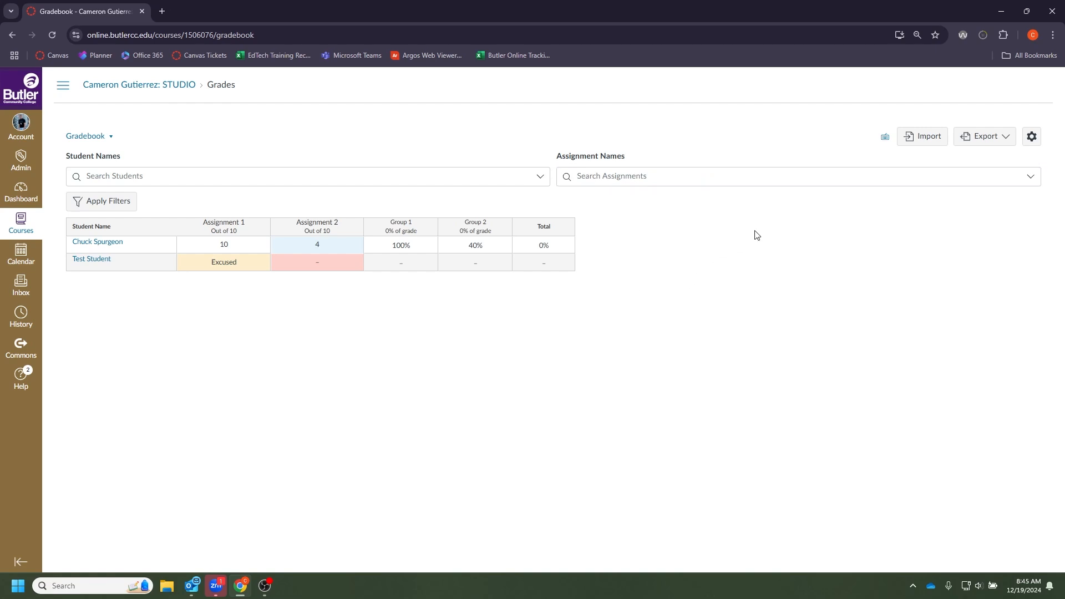
- Check the gradebook export options and filter the gradebook to the first student by name
click(979, 146)
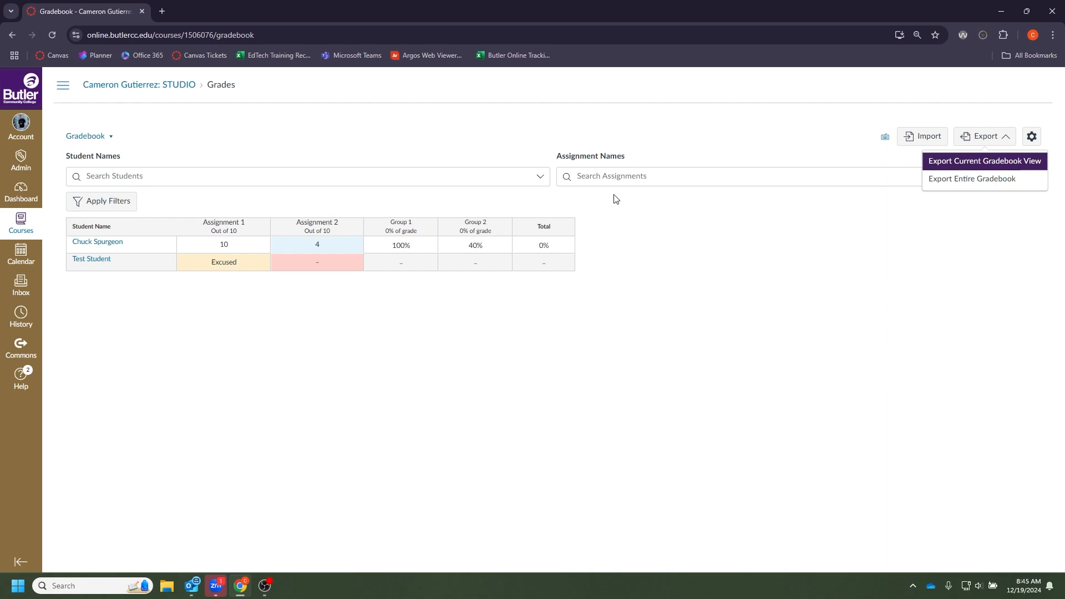
click(422, 179)
text(chu)
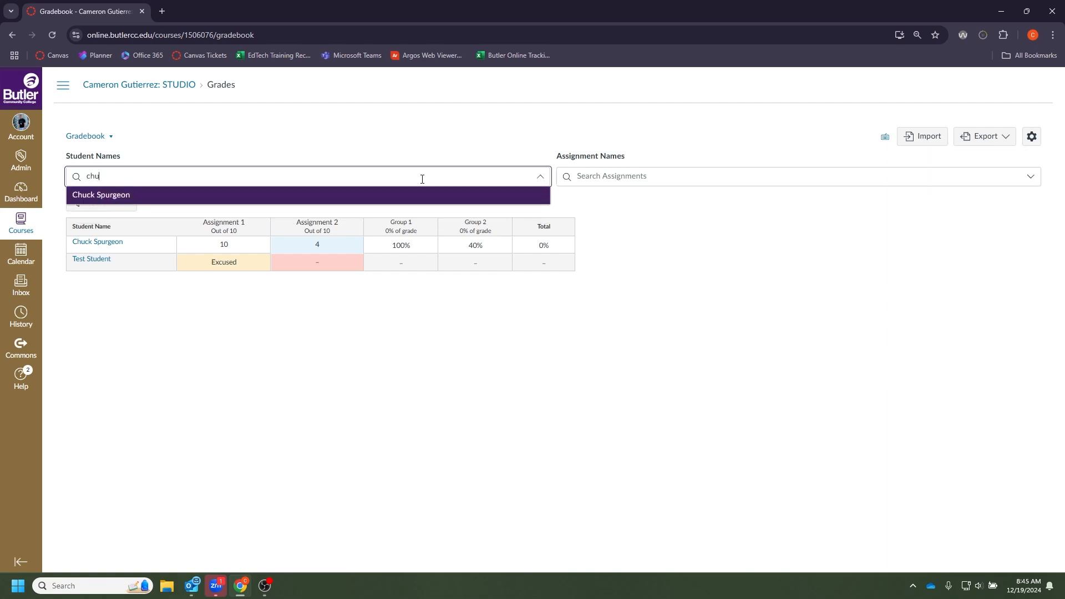
key(Return)
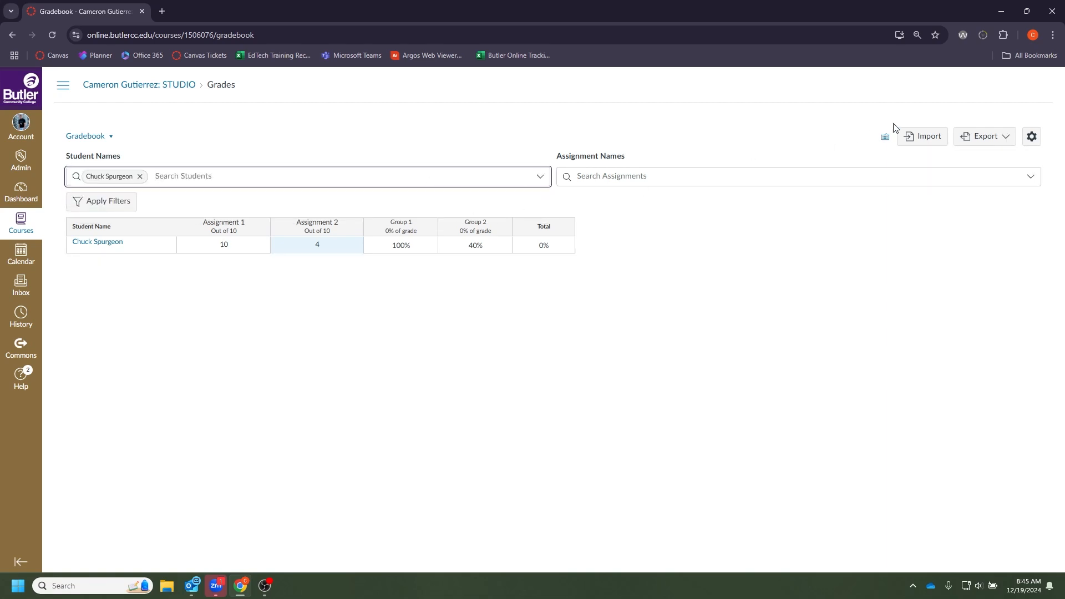
- Export the entire gradebook, and view the CSV upload page for importing grades before returning to the gradebook
click(984, 136)
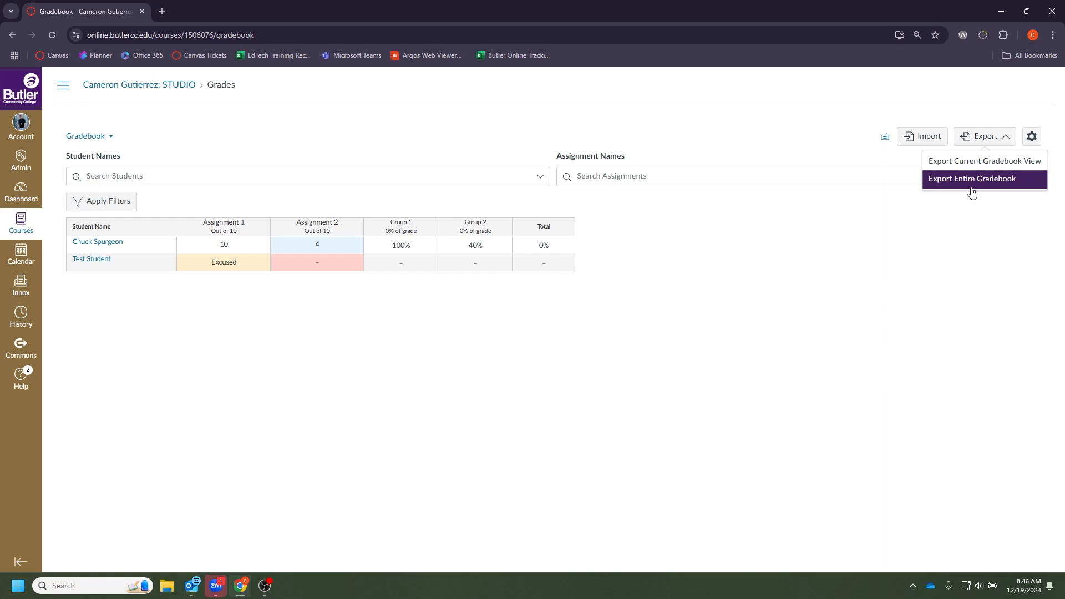
click(971, 187)
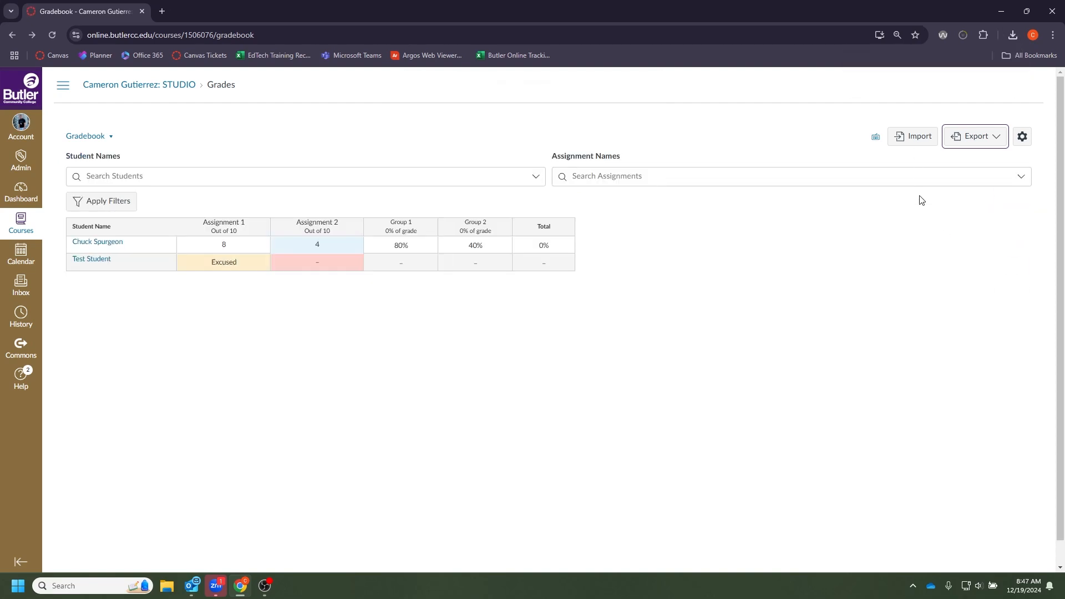
click(922, 148)
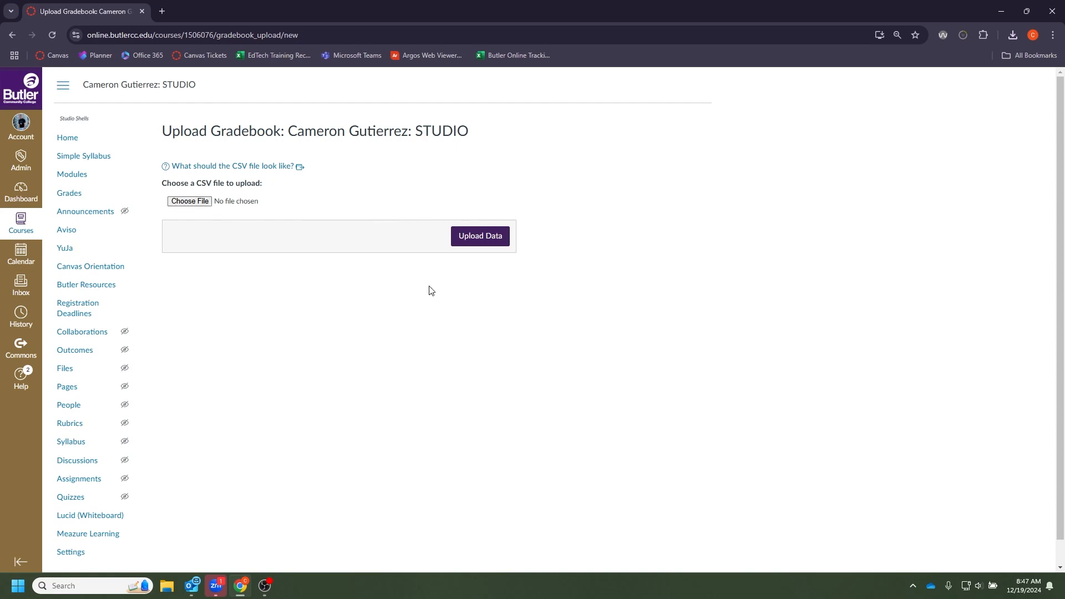
click(11, 35)
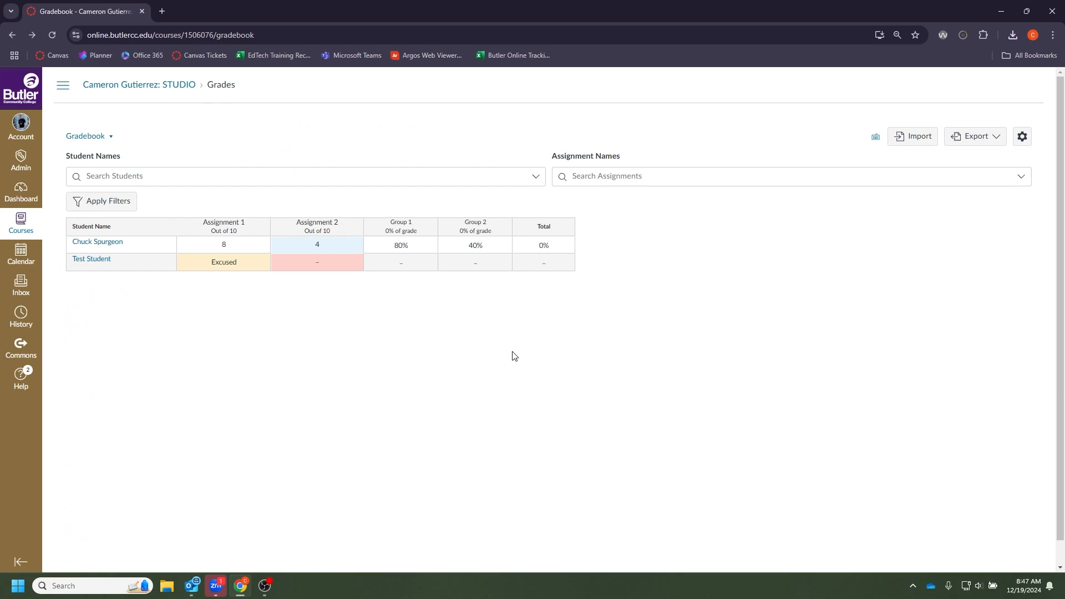
- In the gradebook's late policies, turn on automatic grades for missing submissions and automatic deductions for late submissions
click(1022, 136)
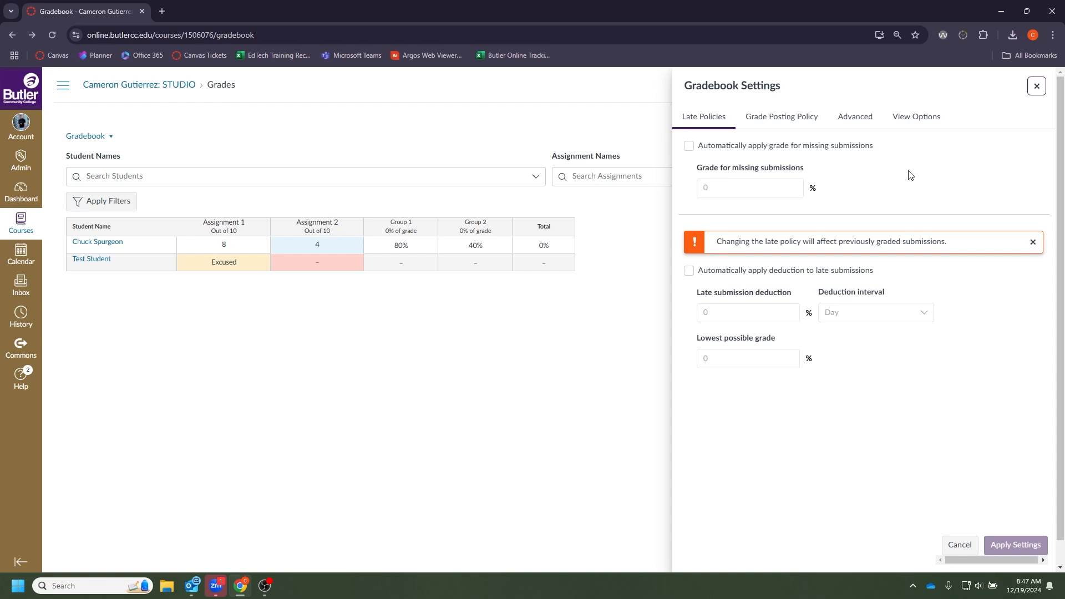
click(689, 146)
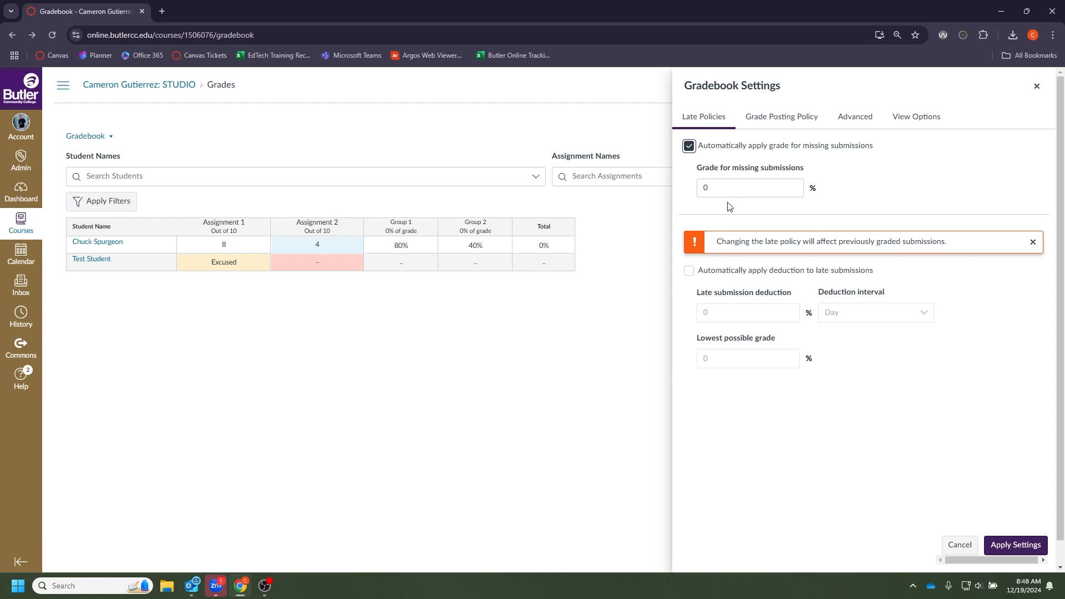
click(689, 271)
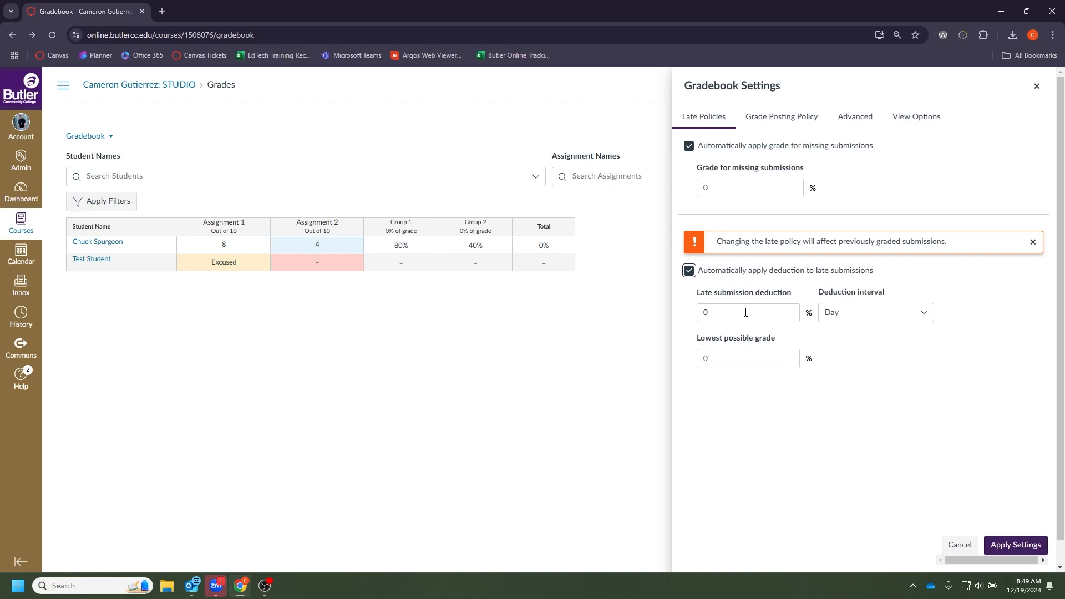
click(852, 314)
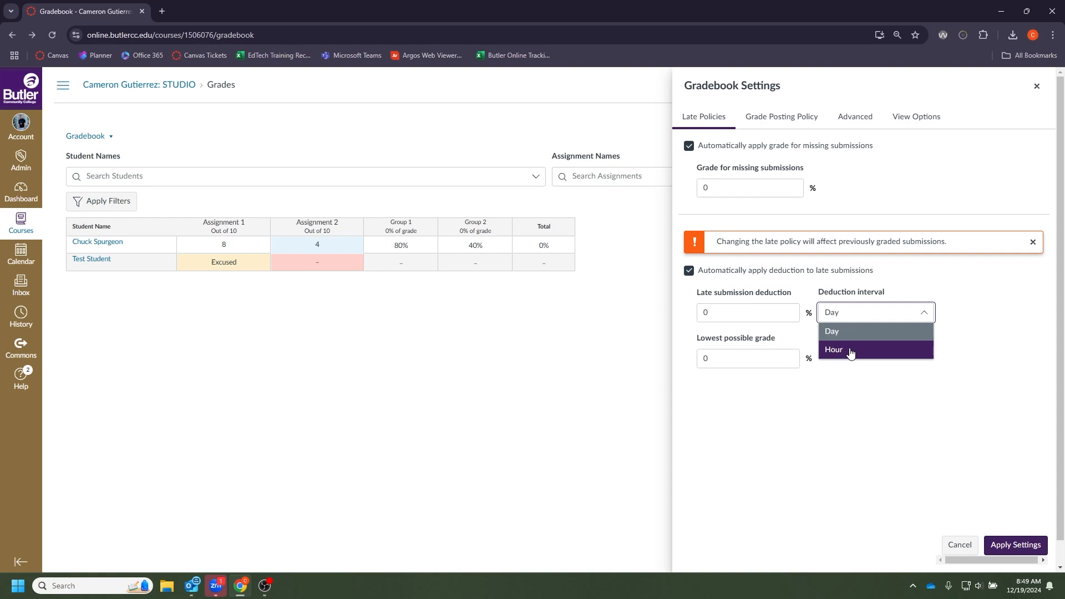
click(850, 395)
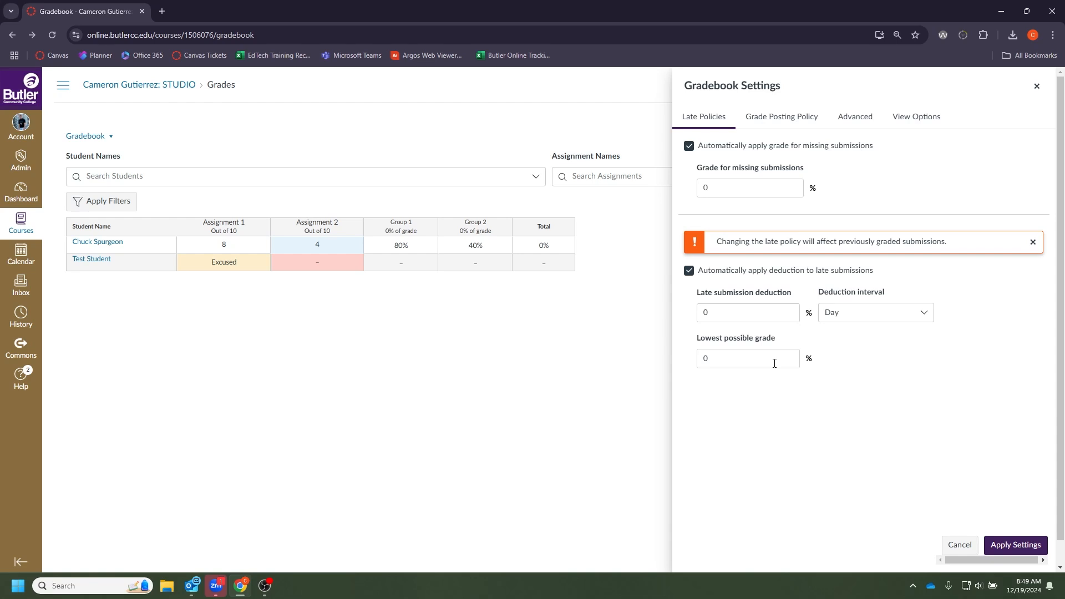
- Set the lowest possible grade for late submissions to 70% and apply the gradebook settings
click(774, 363)
key(BackSpace)
text(070)
click(1013, 546)
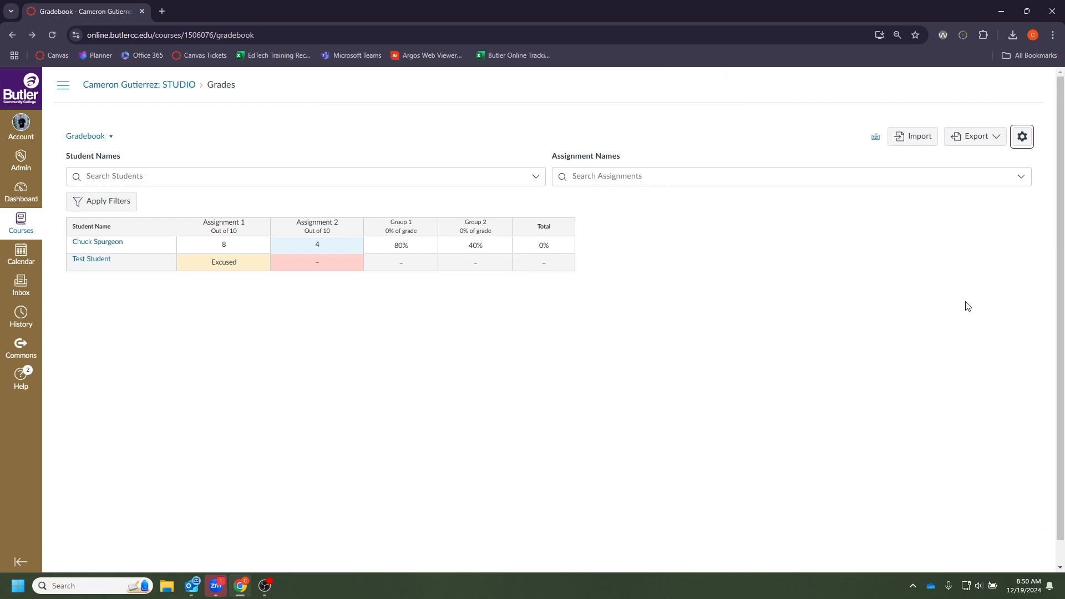
- Review the grade posting policy in the gradebook settings and allow final grade override
click(1022, 137)
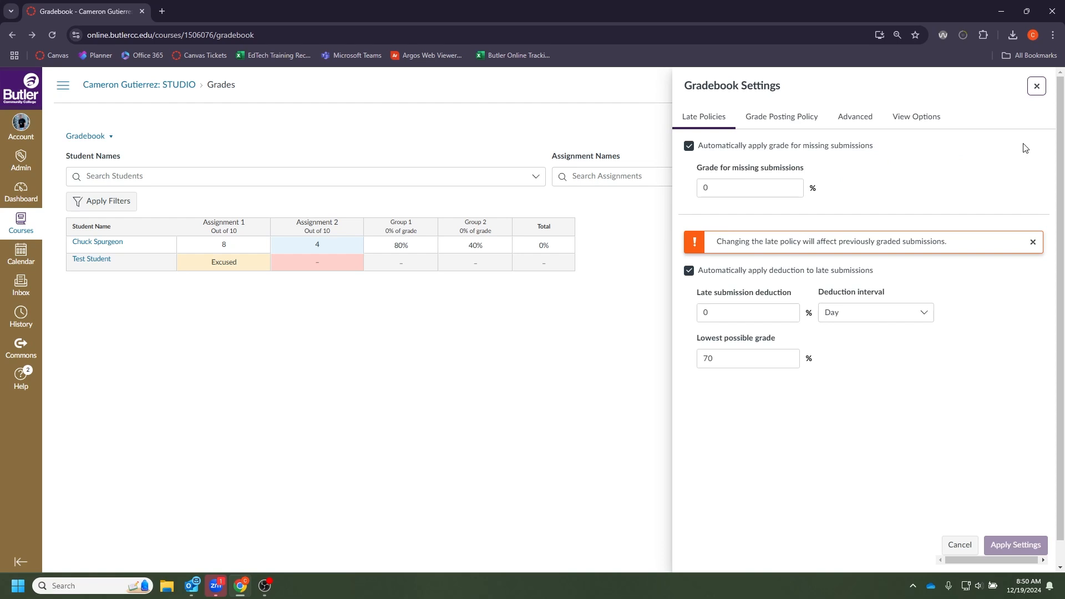
click(807, 123)
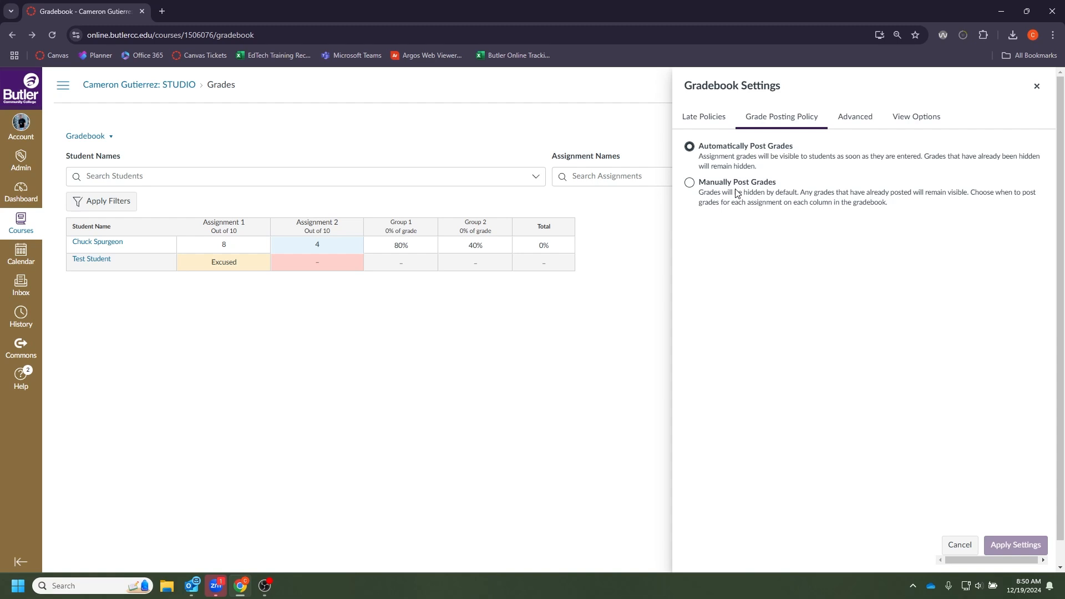
click(854, 116)
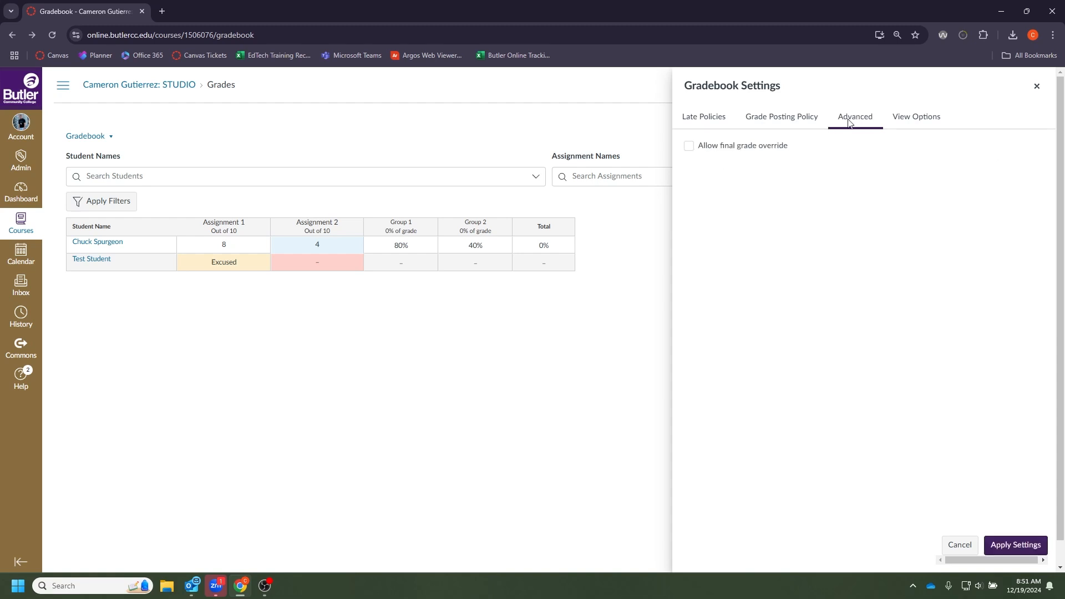
click(783, 145)
- Review the column sort orders, and set the gradebook view to show notes, omit unpublished assignments and hide assignment group totals
click(916, 118)
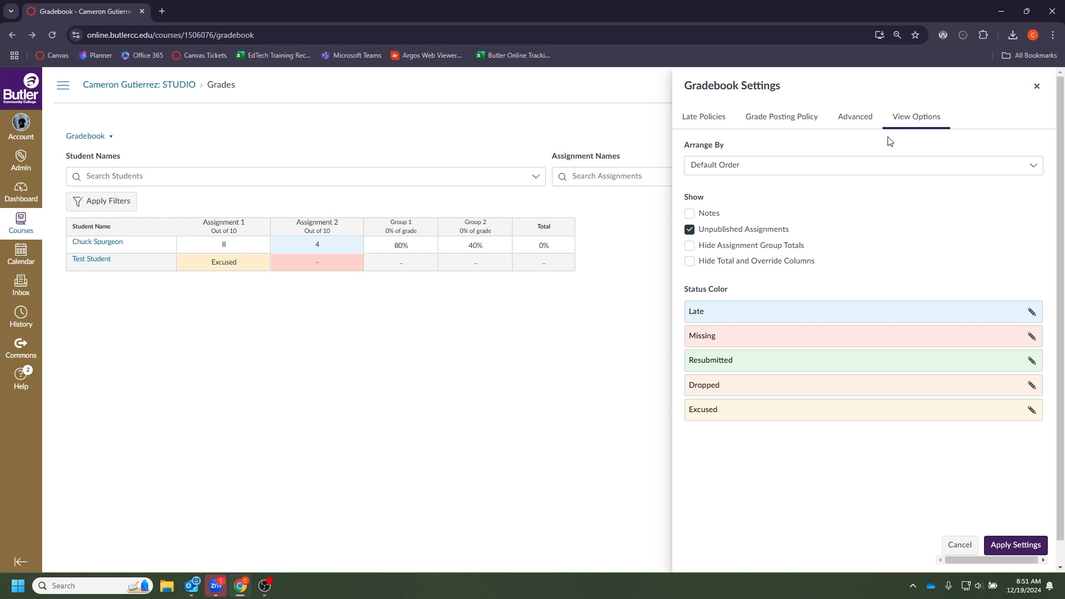
click(750, 167)
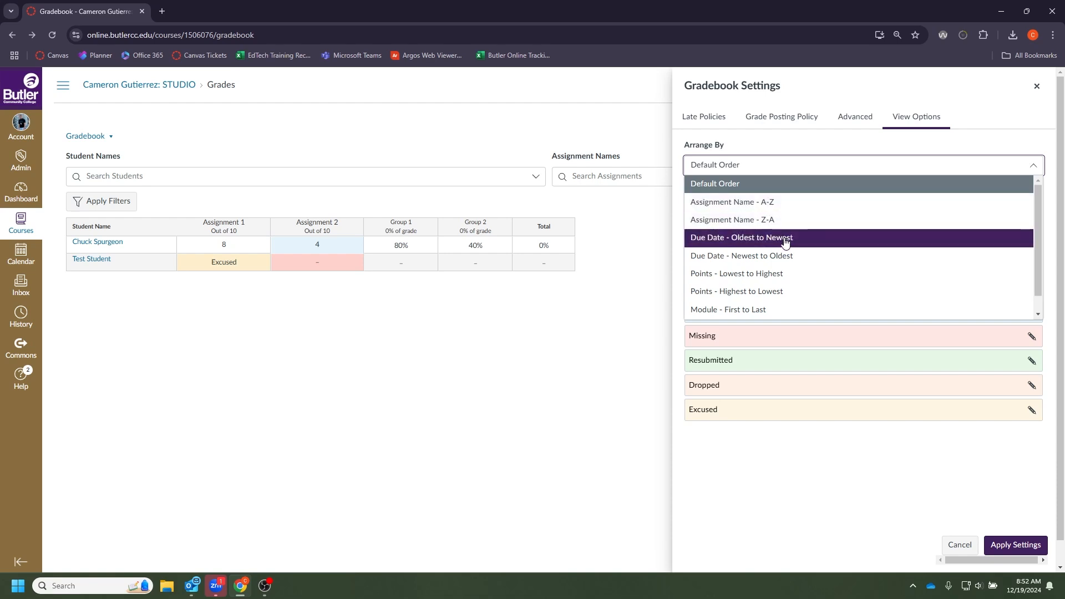
scroll(786, 280, down, 1)
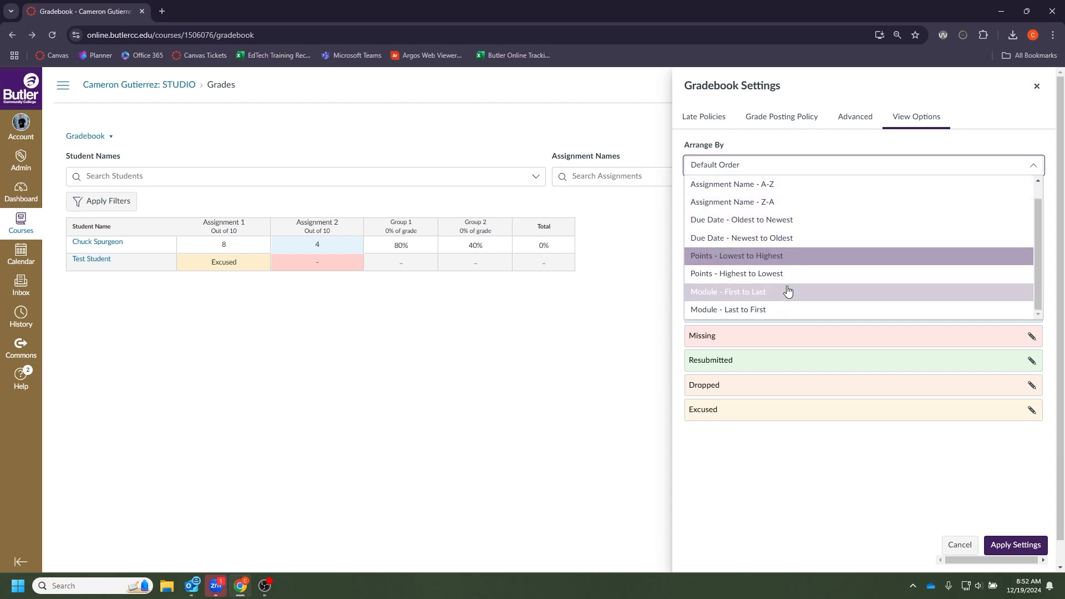
click(813, 160)
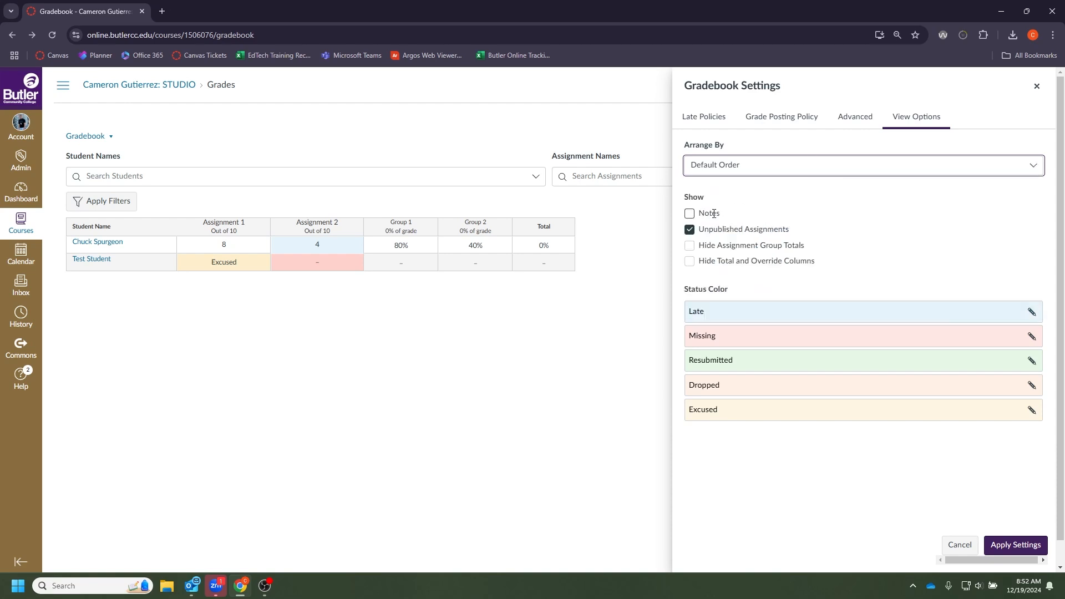
click(714, 213)
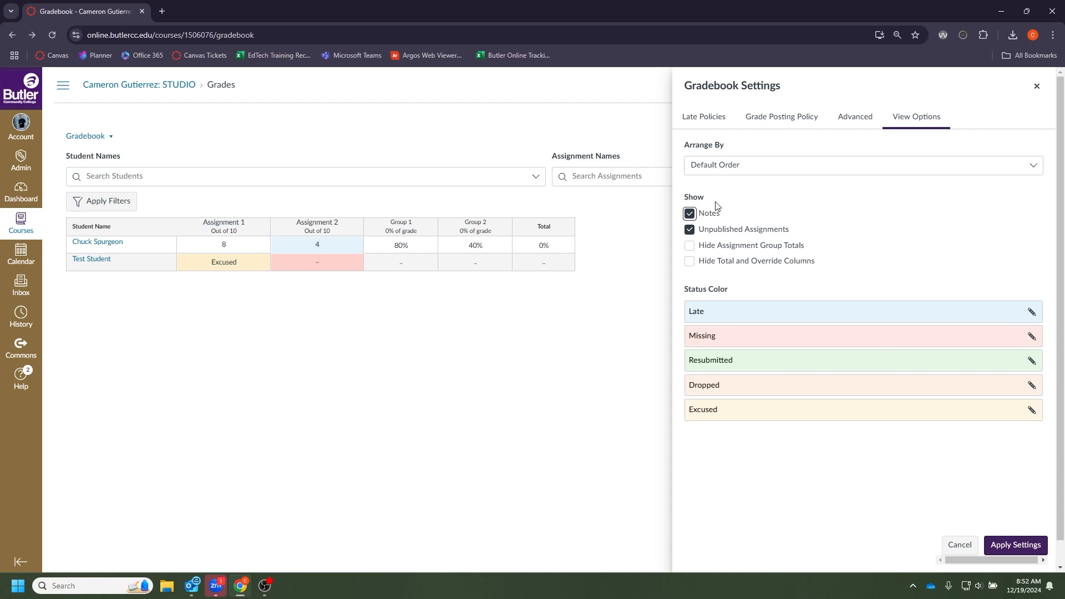
click(689, 230)
click(690, 247)
- Keep #E5F3FC as the Late status color and apply the gradebook settings
click(1032, 312)
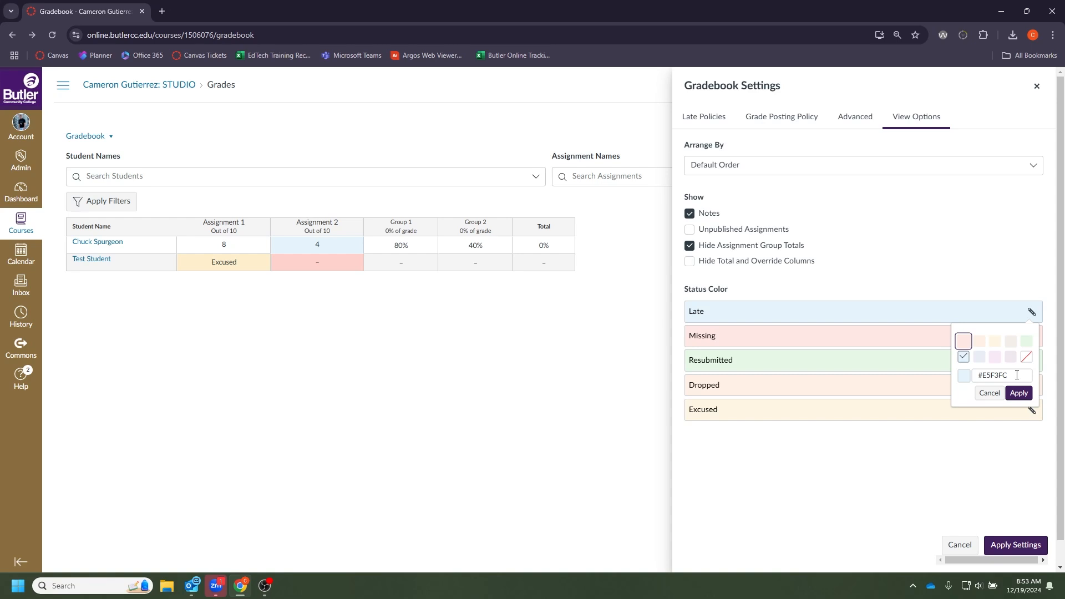
click(1018, 393)
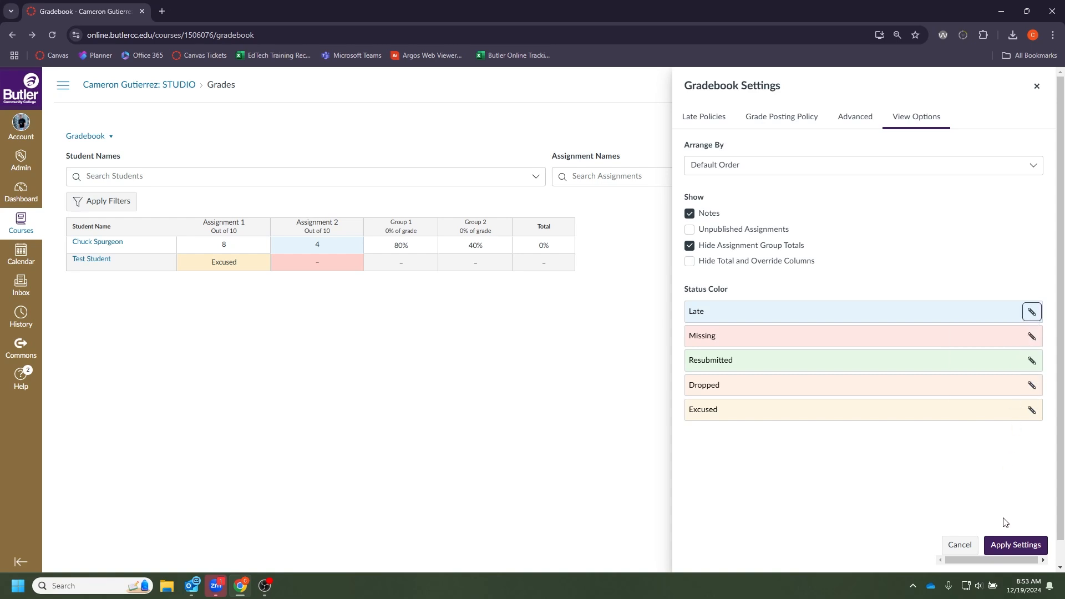
click(1016, 545)
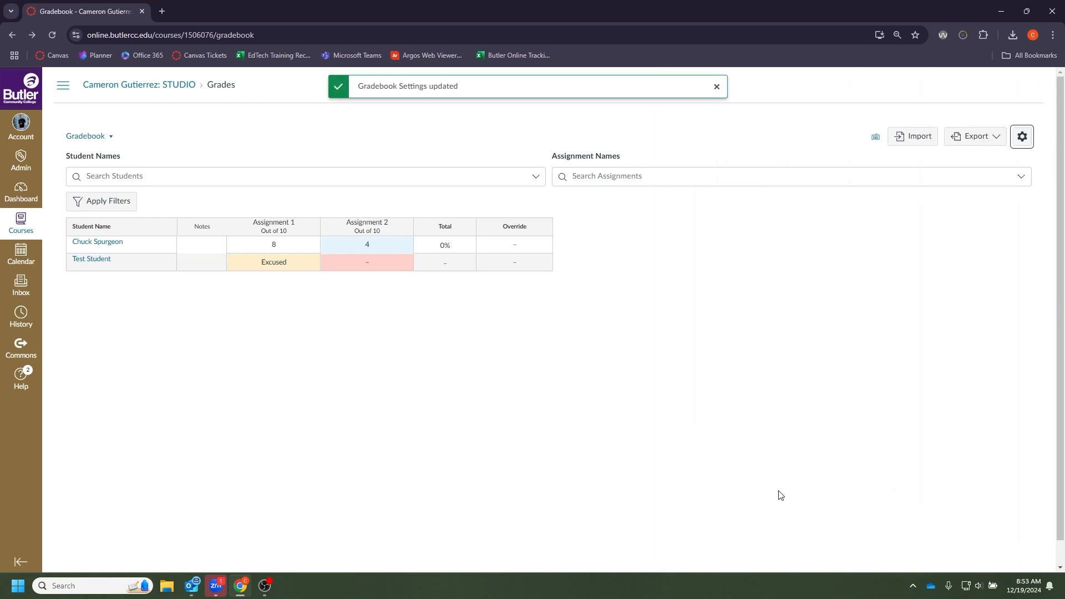
- Examine the gradebook filters available for assignment groups, status, submissions, and start and end date
click(123, 204)
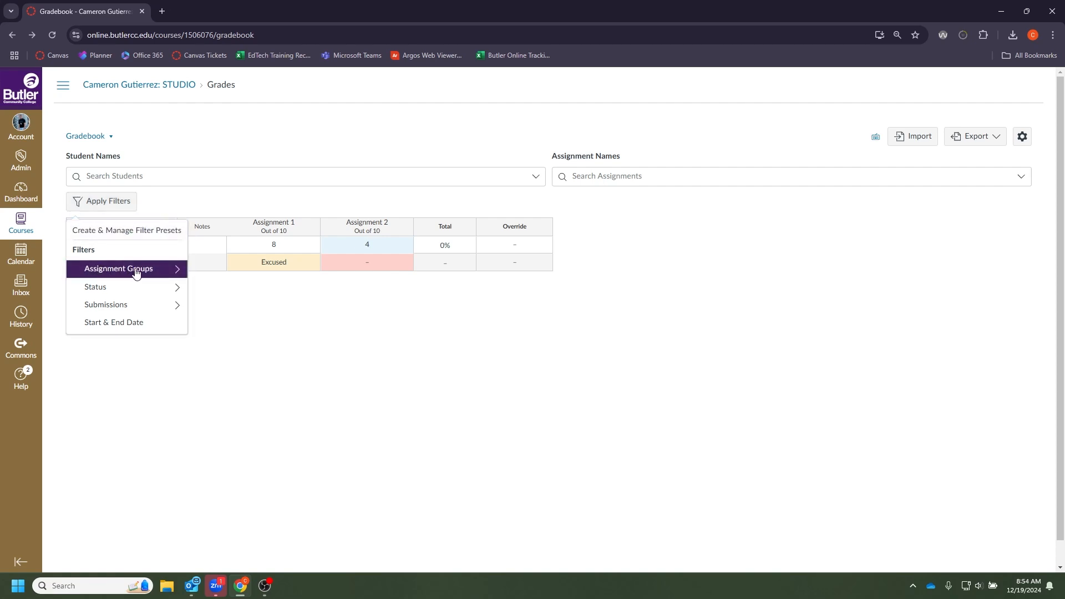
click(136, 272)
click(111, 232)
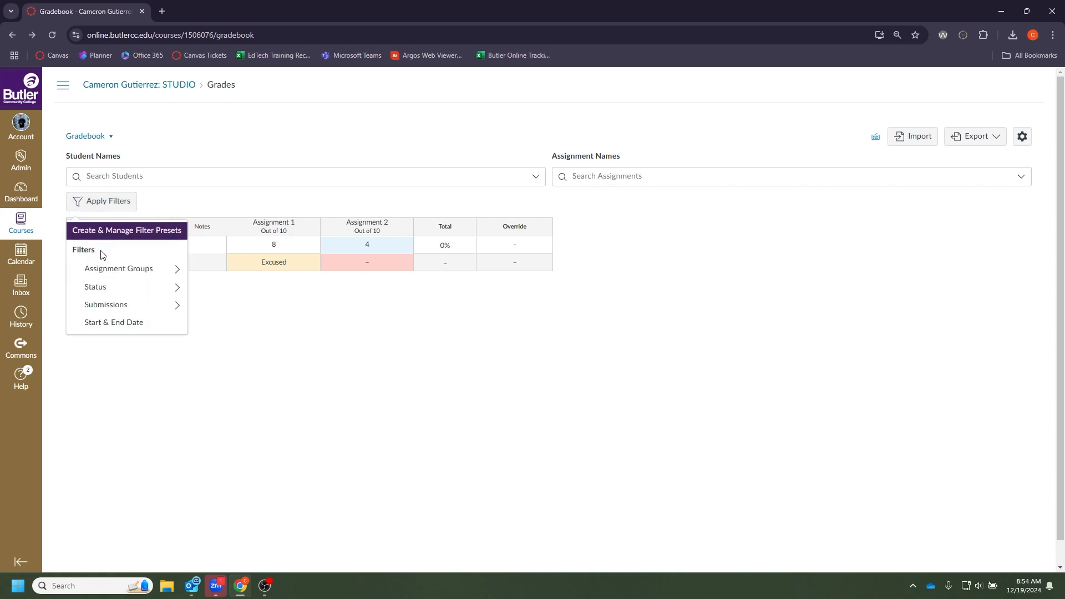
click(114, 288)
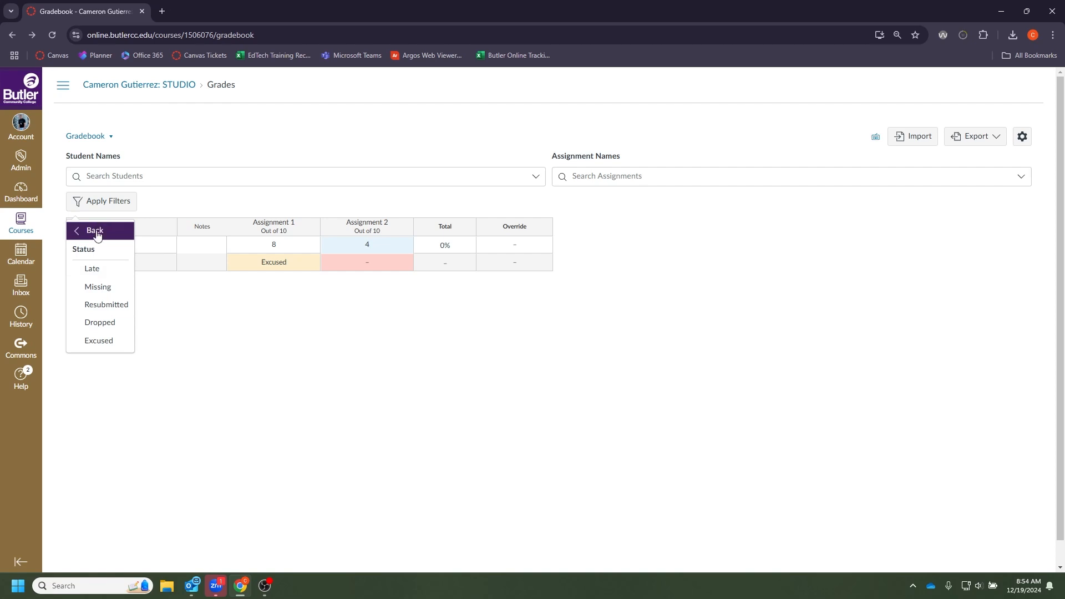
click(99, 232)
click(113, 312)
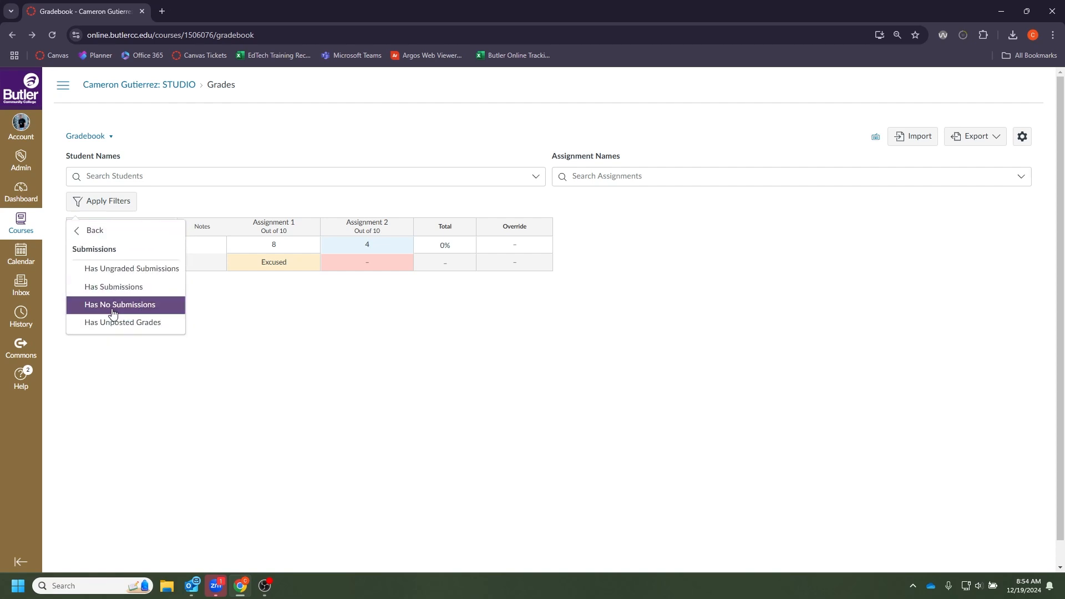
click(113, 237)
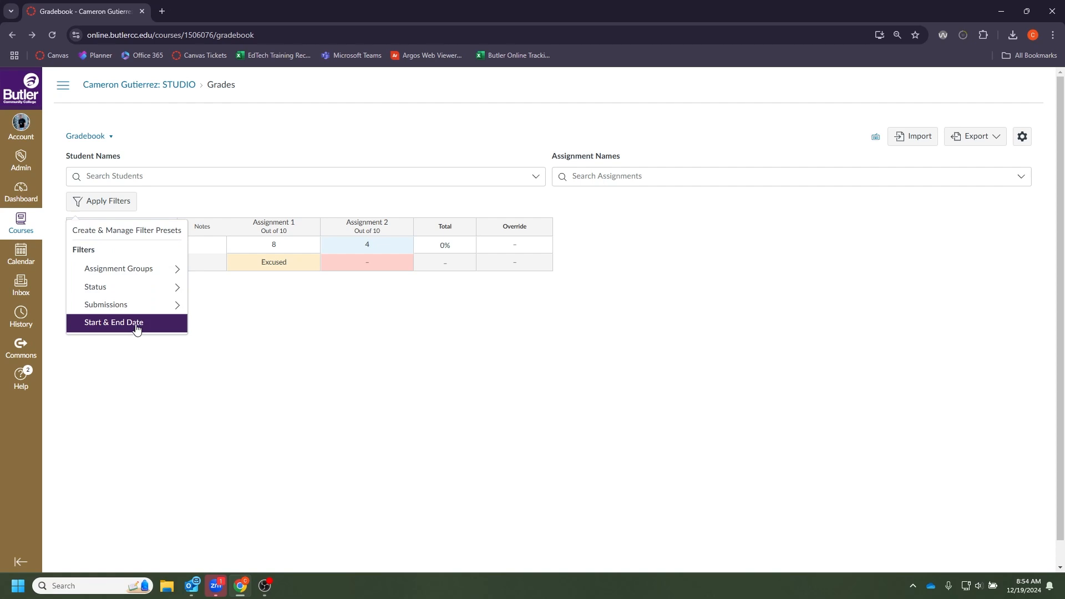
- Open the saved filter presets and expand the form for creating a filter preset
click(172, 236)
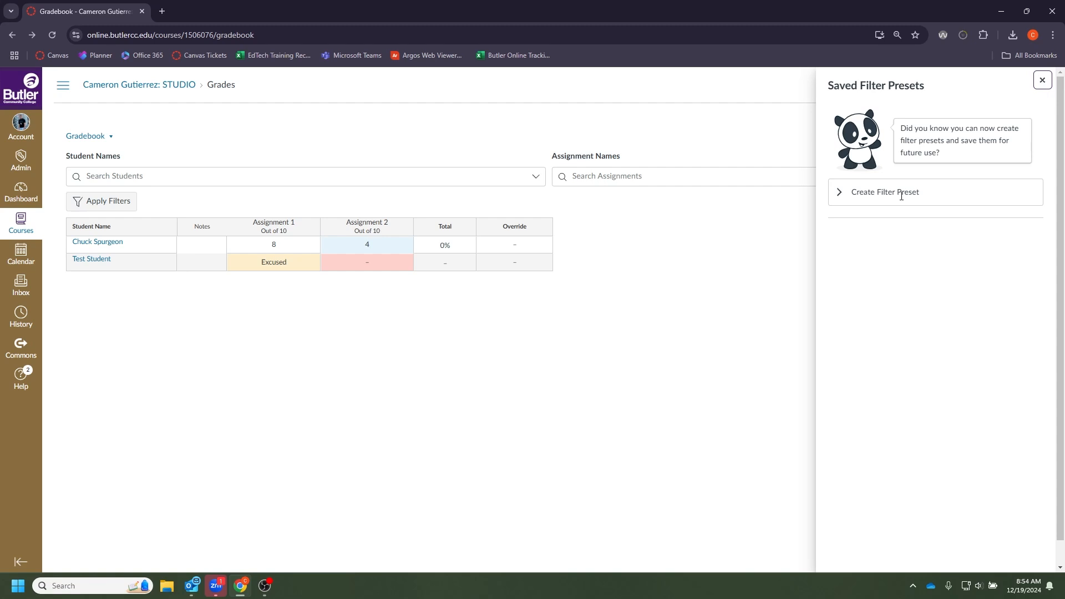
click(839, 193)
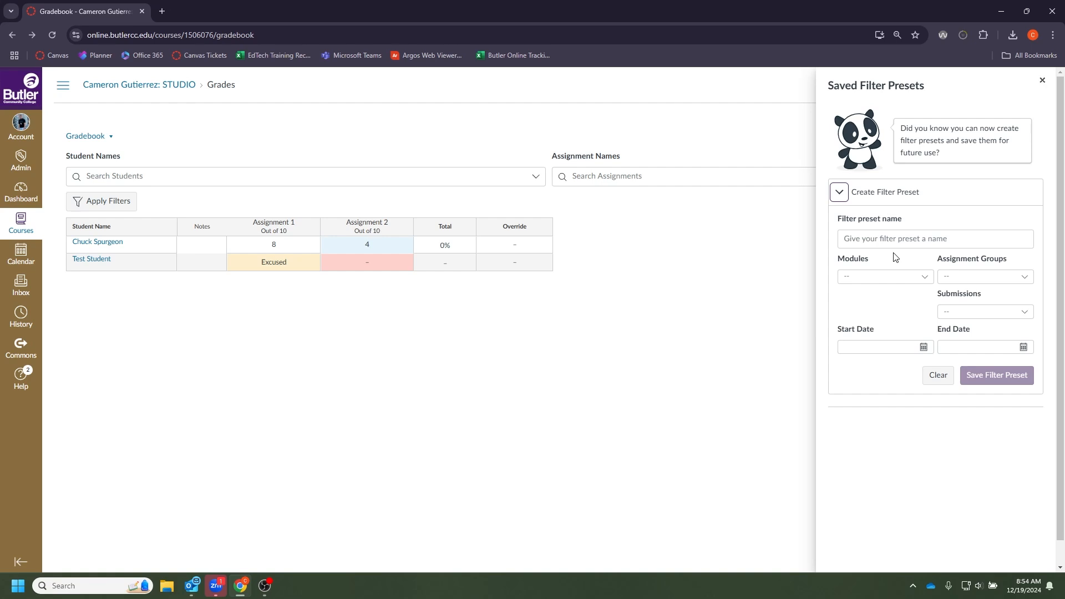
click(873, 252)
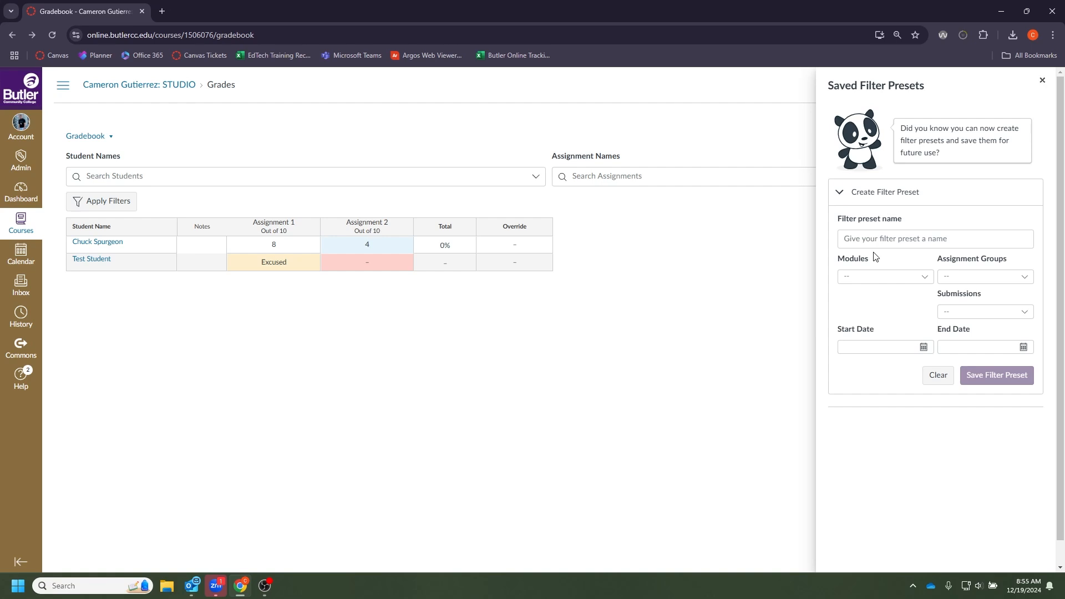